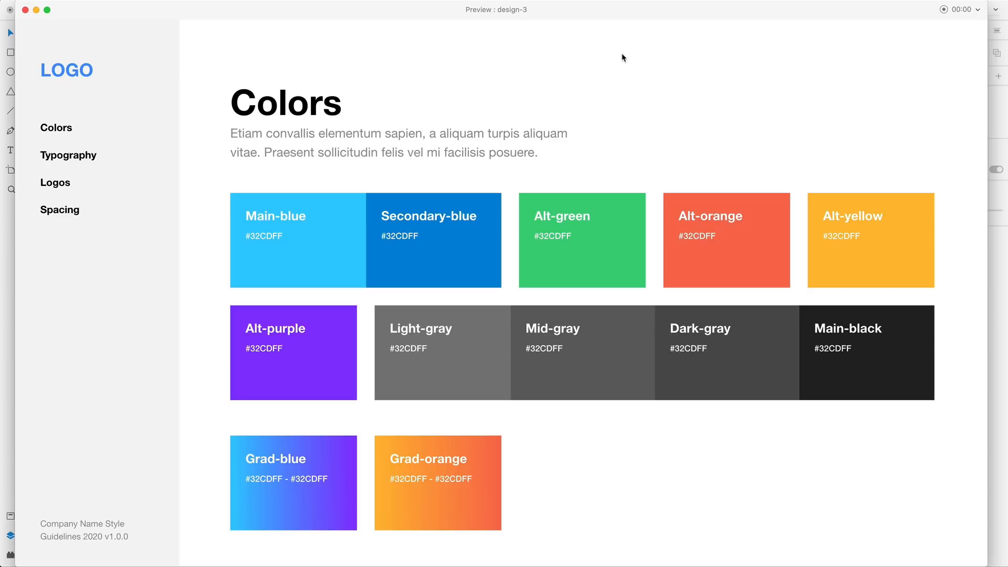
Try the Typography, Logos and Colors sidebar links in the finished style guide preview
{"action": "left_click", "coordinate": [60, 157]}
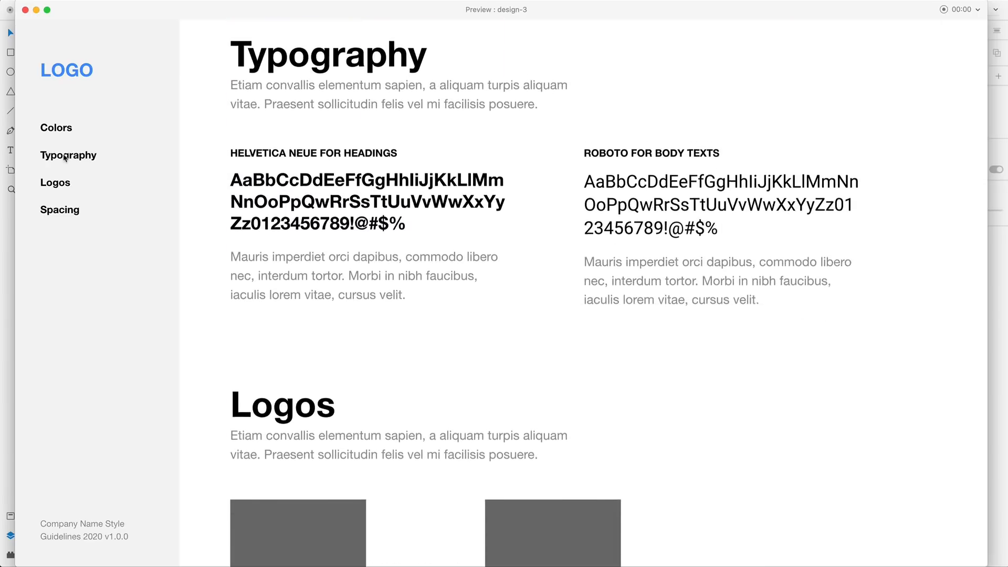
{"action": "left_click", "coordinate": [63, 185]}
{"action": "left_click", "coordinate": [69, 157]}
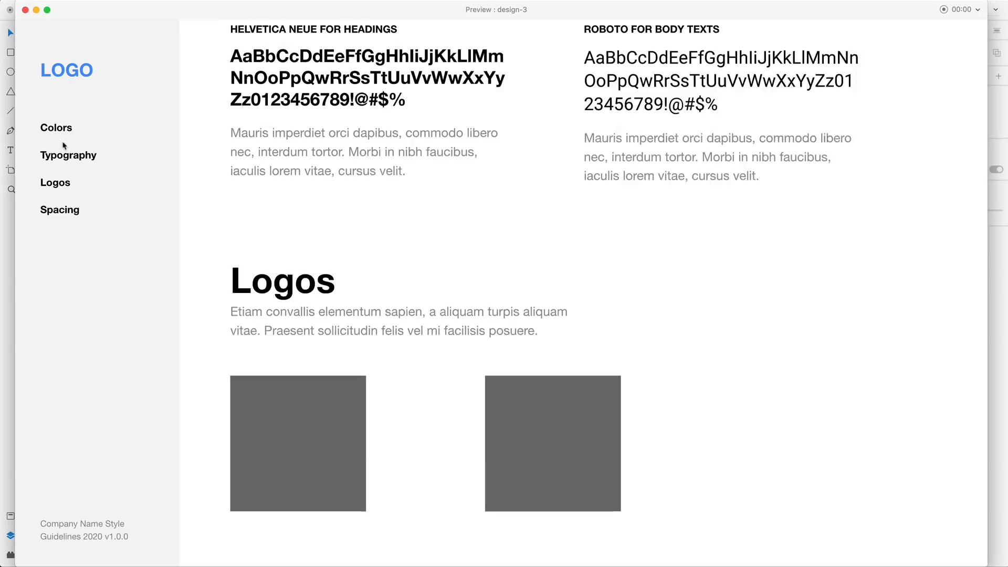
{"action": "left_click", "coordinate": [59, 130]}
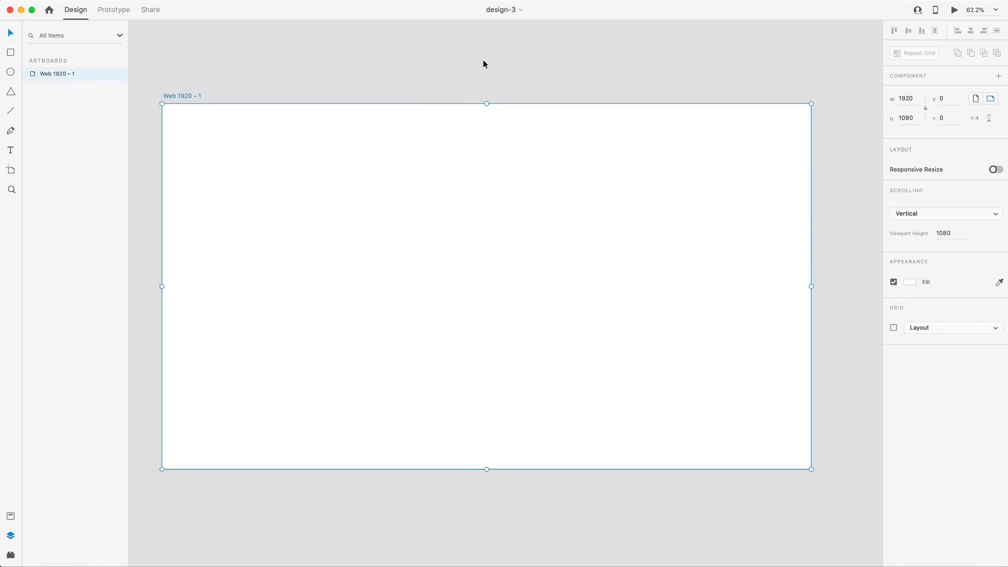
{"action": "left_click", "coordinate": [486, 63]}
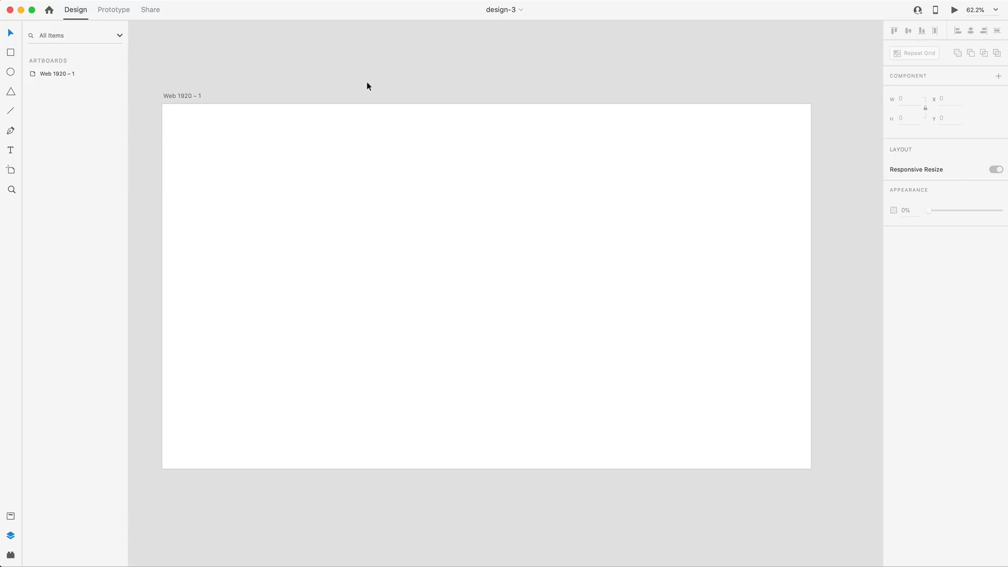
{"action": "left_click", "coordinate": [185, 95]}
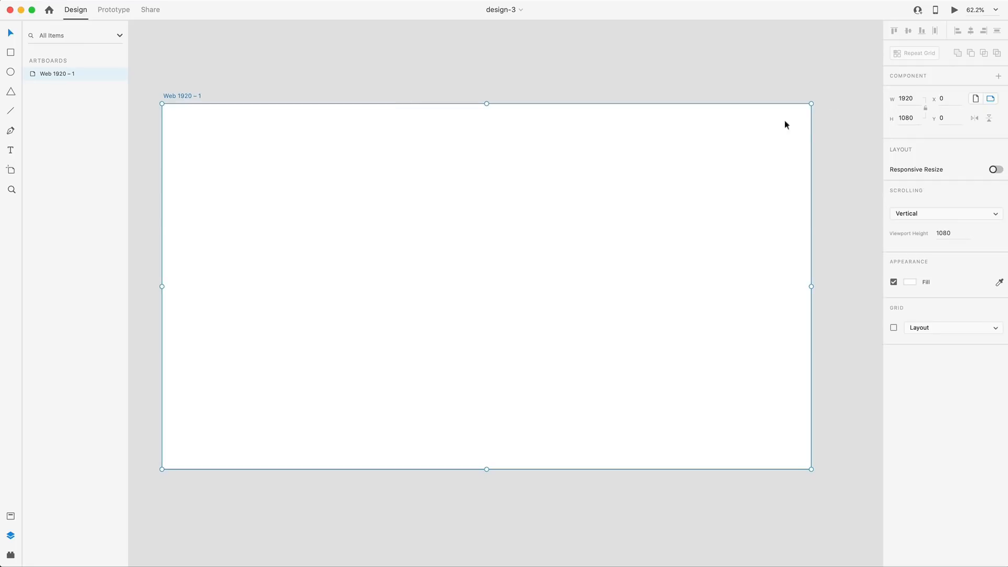
{"action": "left_click", "coordinate": [148, 189]}
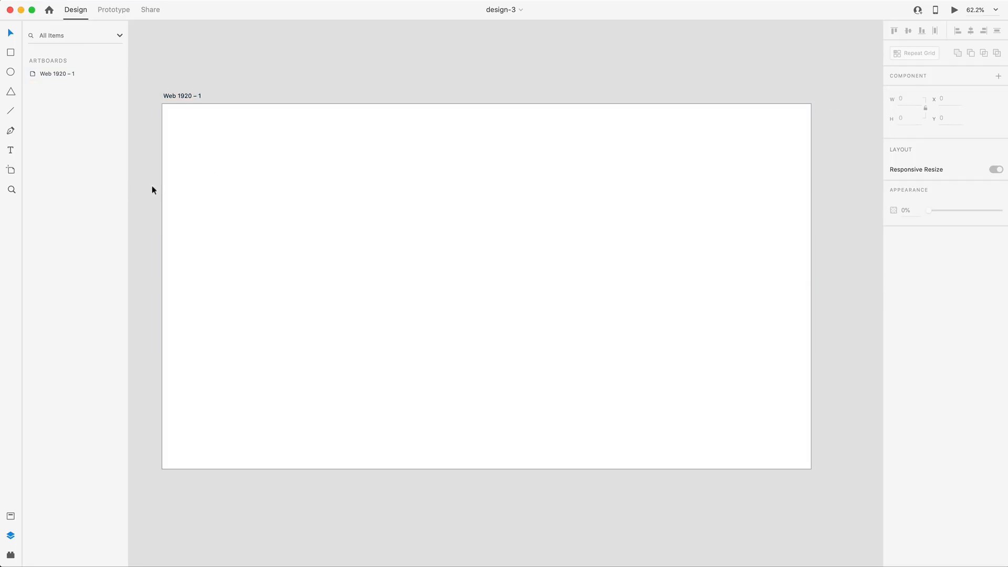
Place vertical guides at about x 325 and 425 and near the artboard's right edge, plus a horizontal guide at about y 120
{"action": "left_click_drag", "start_coordinate": [160, 186], "coordinate": [271, 200]}
{"action": "left_click_drag", "start_coordinate": [159, 212], "coordinate": [306, 215]}
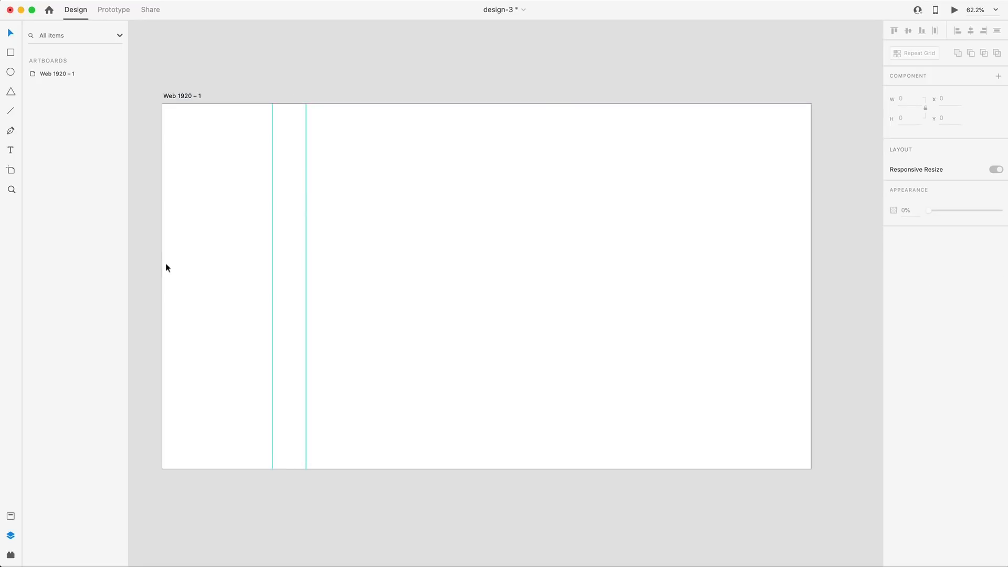
{"action": "left_click_drag", "start_coordinate": [163, 266], "coordinate": [776, 221]}
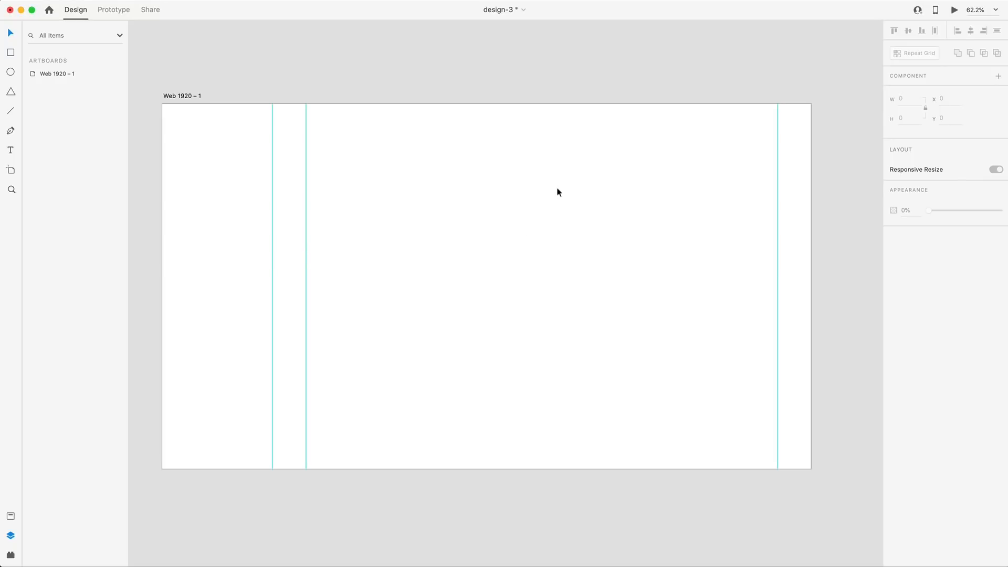
{"action": "left_click_drag", "start_coordinate": [568, 100], "coordinate": [578, 143]}
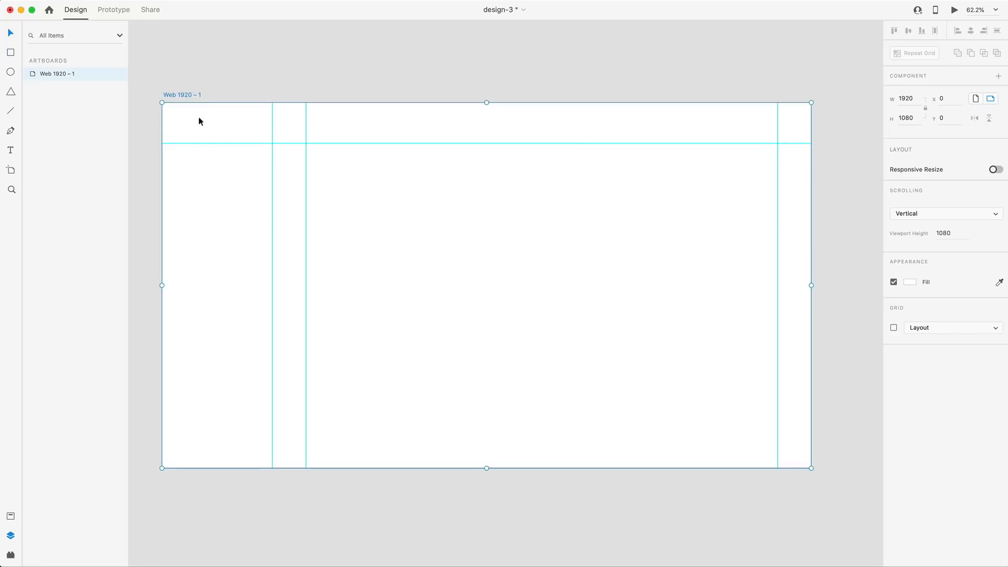
Draw a 325 by 1080 px sidebar rectangle from the artboard's left edge to the first vertical guide
{"action": "left_click", "coordinate": [6, 53]}
{"action": "mouse_move", "coordinate": [271, 103]}
{"action": "left_mouse_down"}
{"action": "mouse_move", "coordinate": [228, 169]}
{"action": "mouse_move", "coordinate": [164, 396]}
{"action": "mouse_move", "coordinate": [163, 468]}
{"action": "left_mouse_up"}
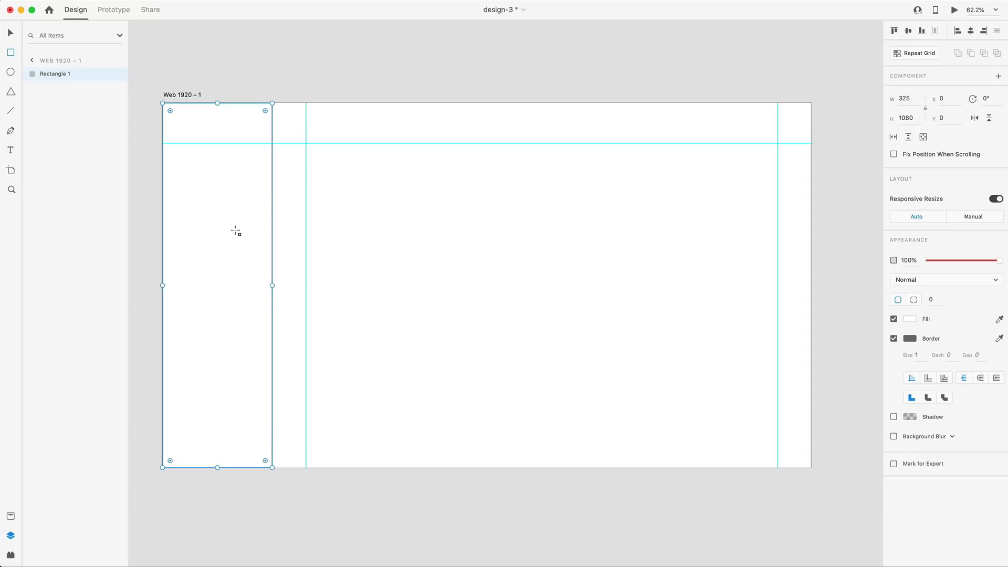
{"action": "key", "text": "v"}
Remove the sidebar rectangle's border and fill it with light gray
{"action": "left_click", "coordinate": [894, 338]}
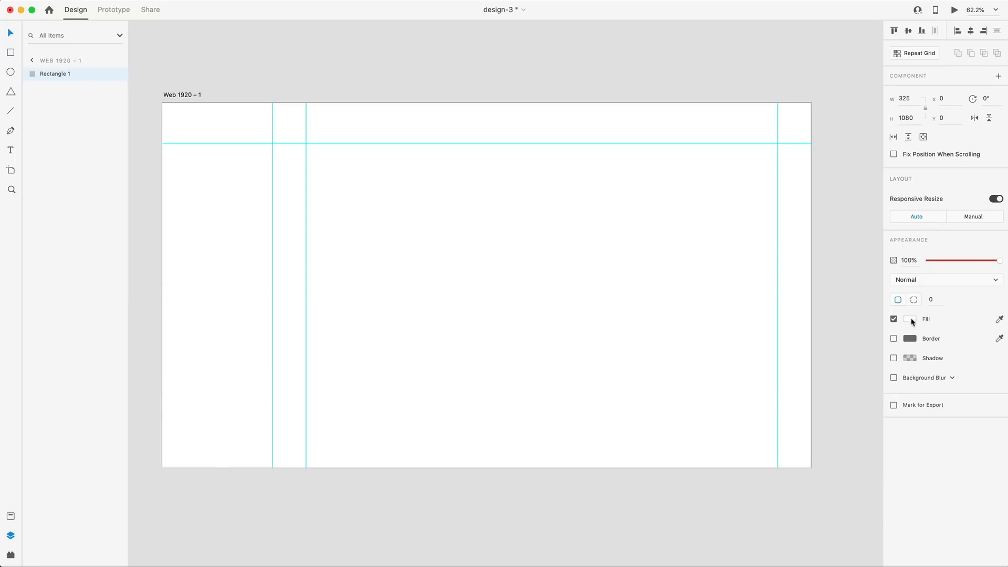
{"action": "left_click", "coordinate": [910, 319]}
{"action": "left_click_drag", "start_coordinate": [829, 299], "coordinate": [781, 273]}
{"action": "type", "text": "EBEBEB"}
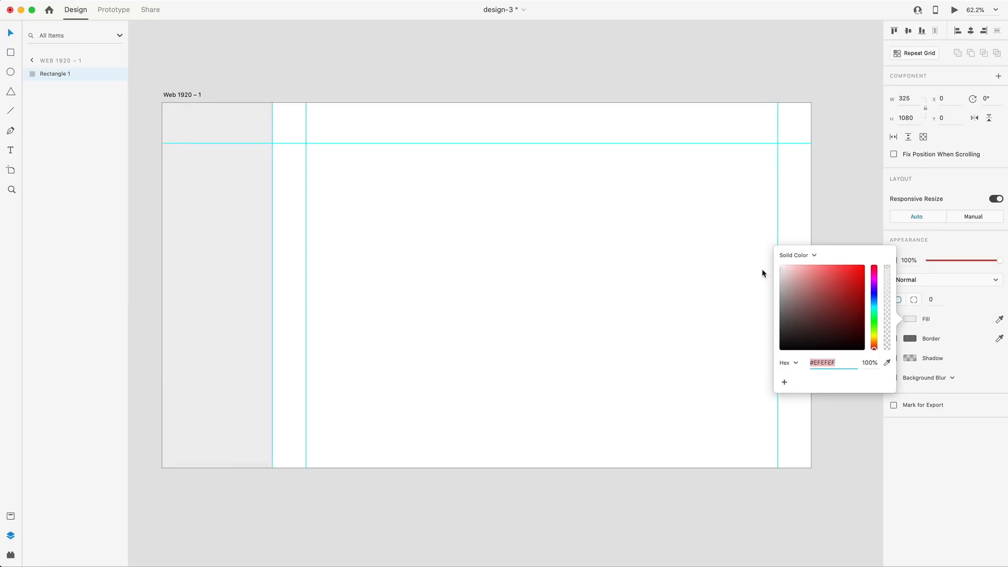
{"action": "key", "text": "Return"}
{"action": "left_click", "coordinate": [763, 275]}
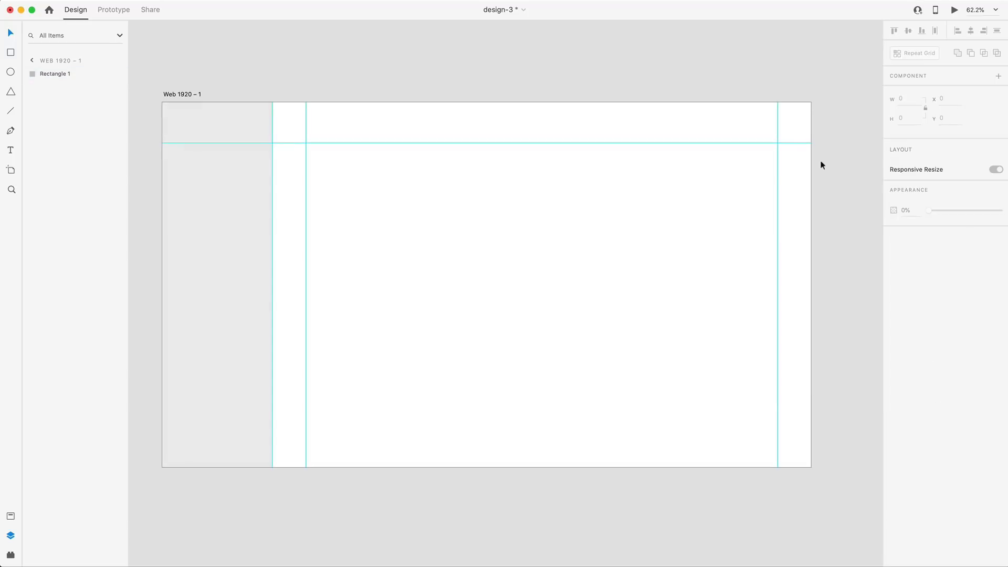
Add a 192 by 67 px logo placeholder to the sidebar, with four evenly spaced 31 px high menu bars below it and one near the bottom
{"action": "left_click", "coordinate": [11, 53]}
{"action": "left_click_drag", "start_coordinate": [179, 121], "coordinate": [244, 144]}
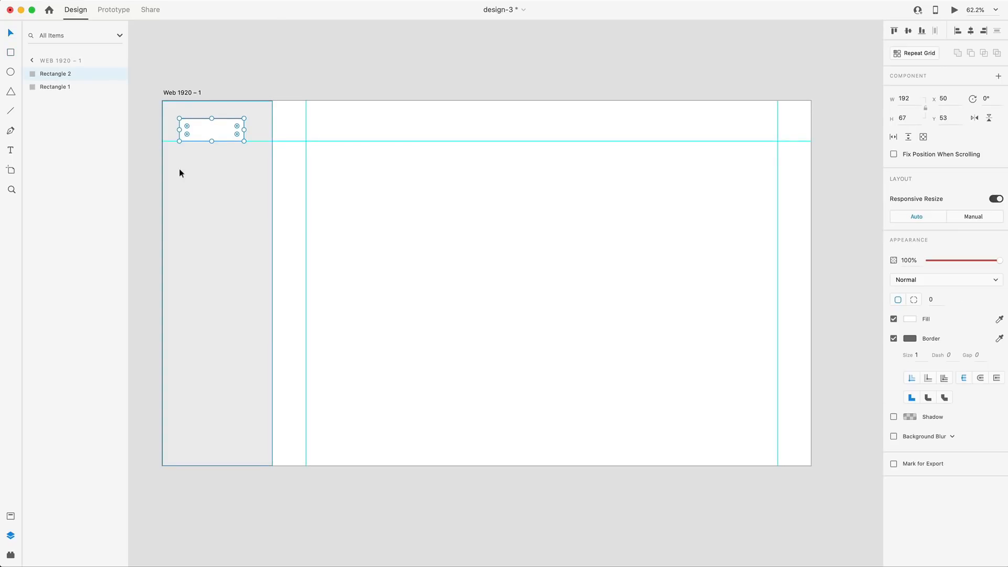
{"action": "left_click_drag", "start_coordinate": [211, 131], "coordinate": [223, 198]}
{"action": "left_click_drag", "start_coordinate": [223, 198], "coordinate": [226, 220]}
{"action": "left_click_drag", "start_coordinate": [226, 219], "coordinate": [228, 439]}
{"action": "scroll", "coordinate": [347, 226], "scroll_direction": "down", "scroll_amount": 1}
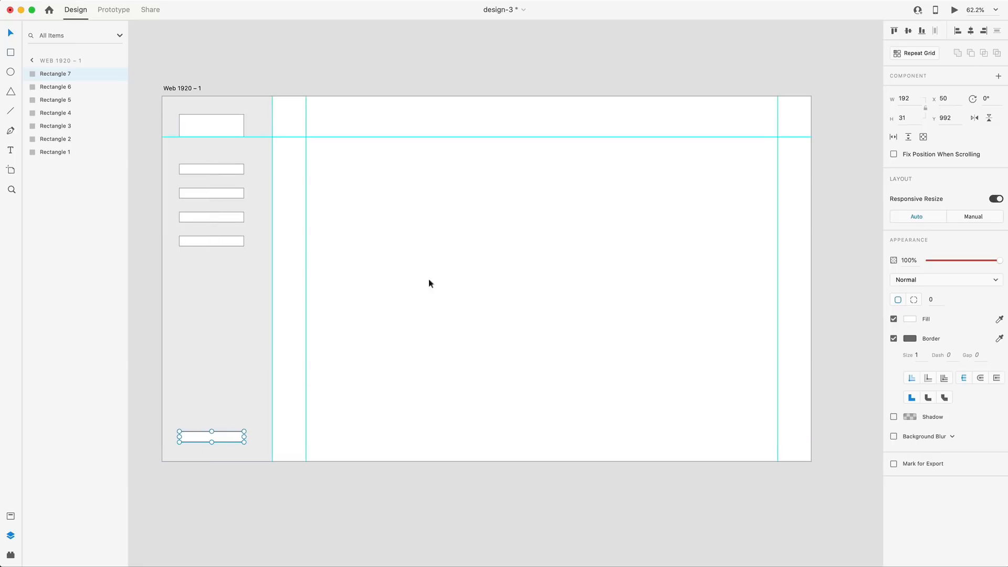
{"action": "left_click", "coordinate": [499, 291]}
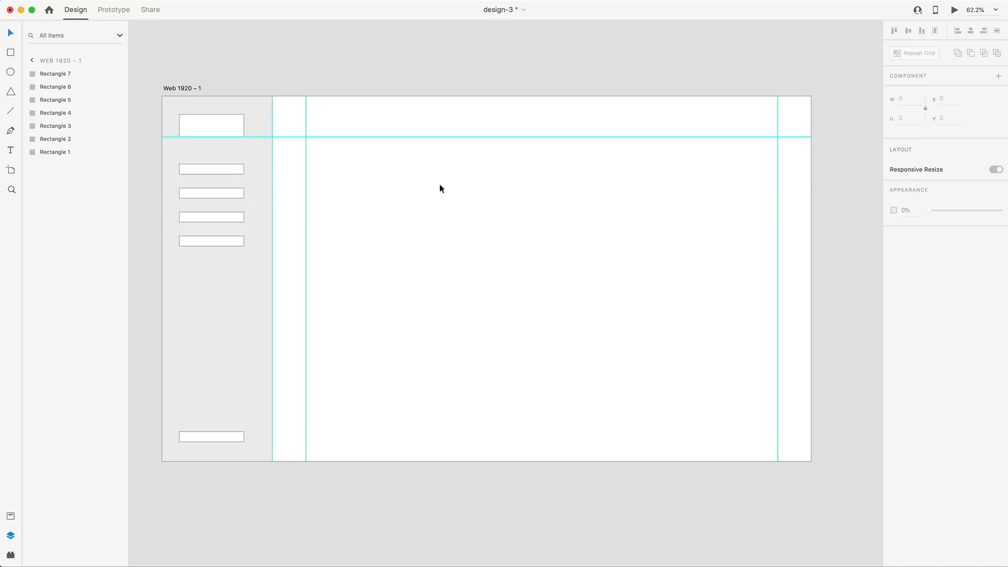
Copy the logo placeholder to x 425, y 120 as a dark gray heading block, with two wider dark gray text bars beneath it
{"action": "left_click_drag", "start_coordinate": [225, 128], "coordinate": [363, 191]}
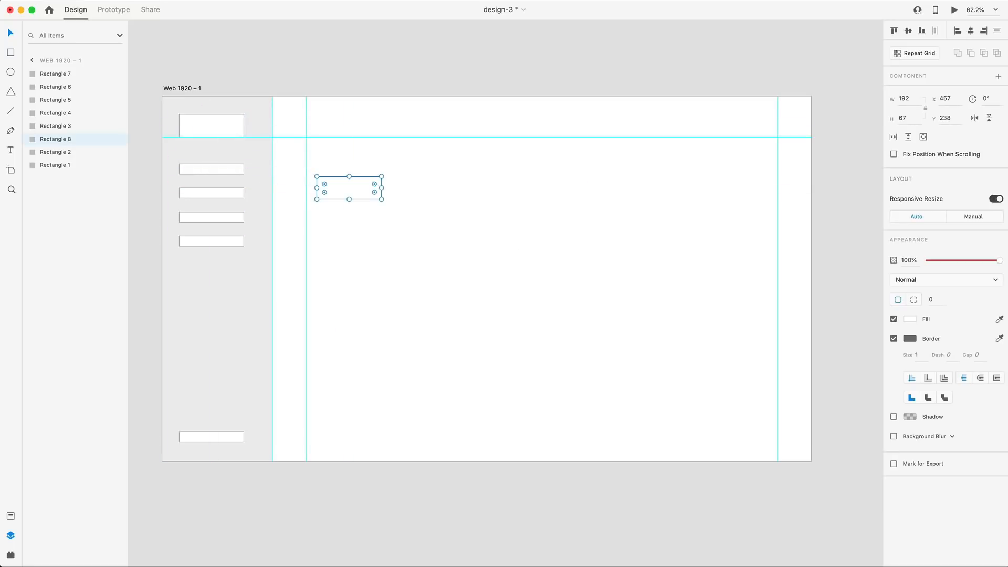
{"action": "left_click", "coordinate": [908, 338]}
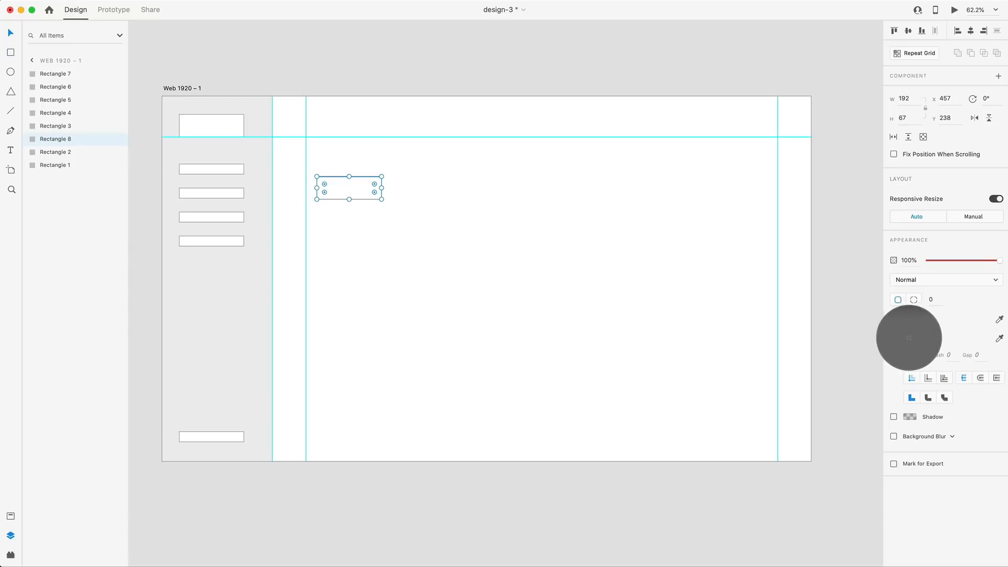
{"action": "left_click_drag", "start_coordinate": [355, 186], "coordinate": [455, 200]}
{"action": "left_click", "coordinate": [361, 157]}
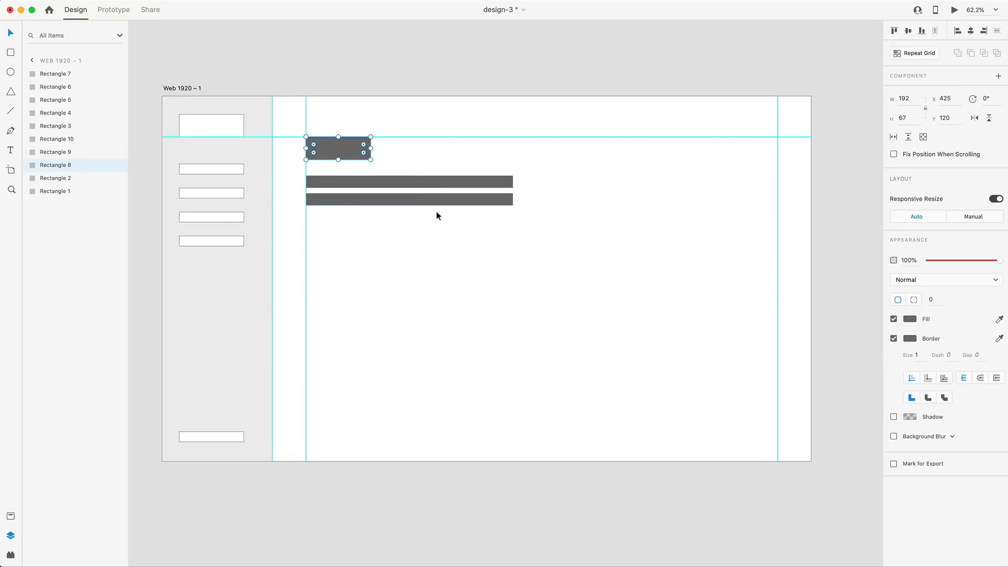
{"action": "left_click", "coordinate": [484, 245]}
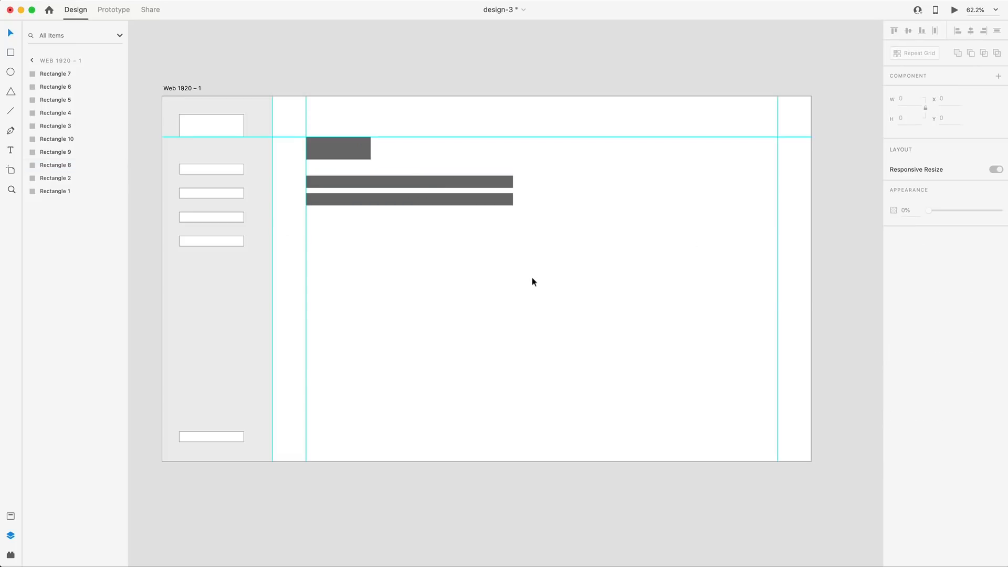
Replace the logo placeholder rectangle in the sidebar with the text "LOGO"
{"action": "scroll", "coordinate": [470, 363], "scroll_direction": "down", "scroll_amount": 2}
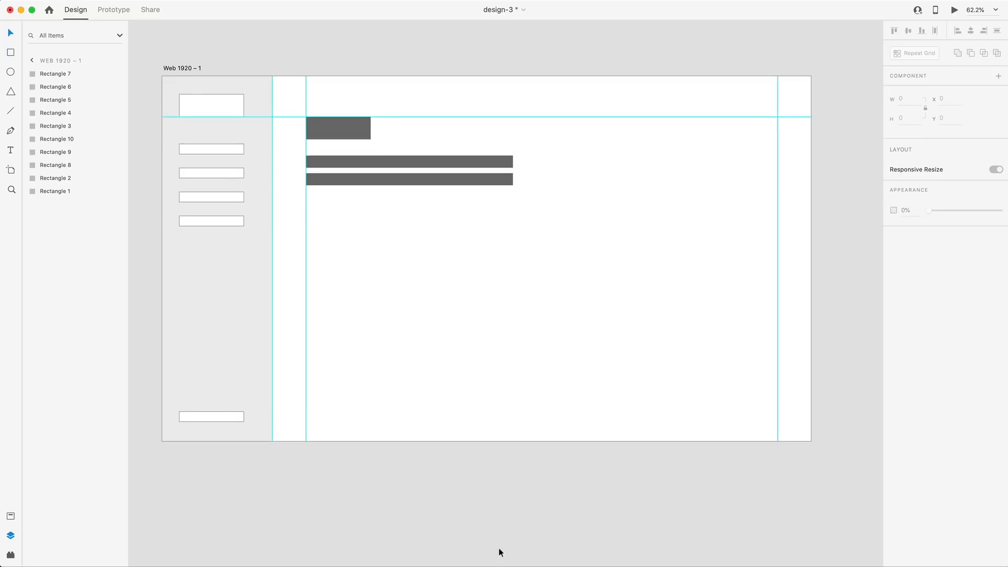
{"action": "scroll", "coordinate": [531, 357], "scroll_direction": "up", "scroll_amount": 1}
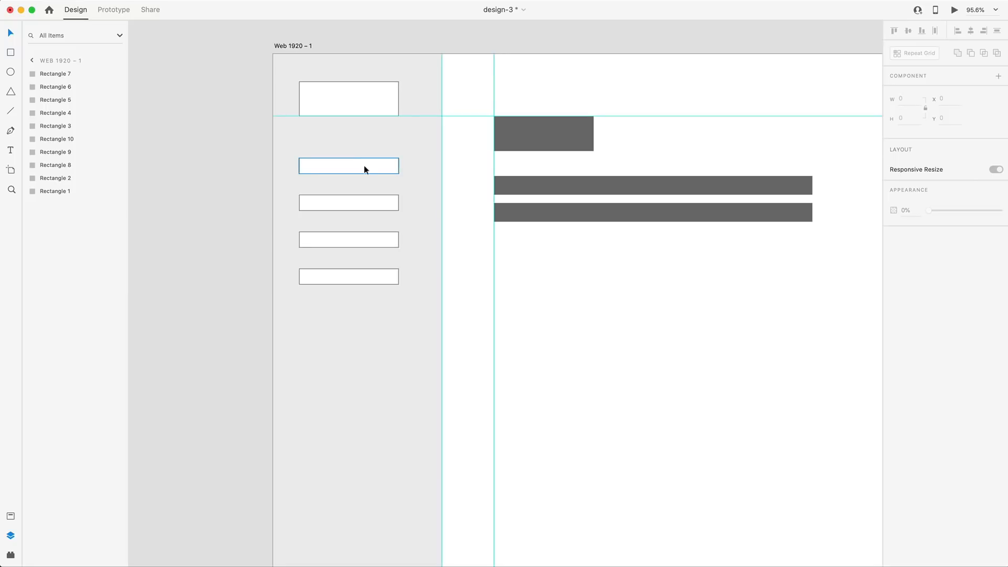
{"action": "left_click", "coordinate": [360, 105]}
{"action": "key", "text": "Delete"}
{"action": "key", "text": "t"}
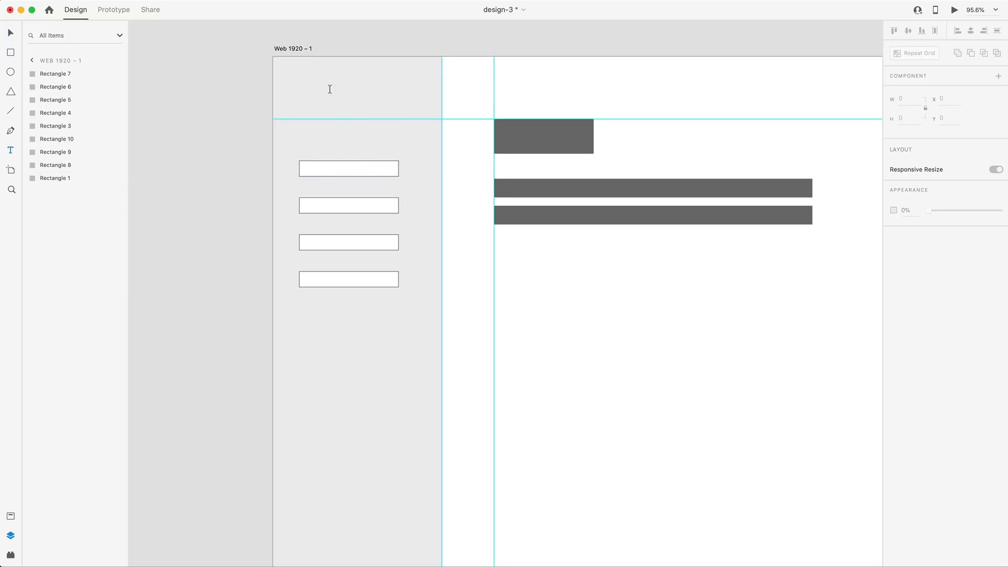
{"action": "left_click", "coordinate": [330, 89]}
{"action": "type", "text": "LOGO"}
{"action": "key", "text": "Escape"}
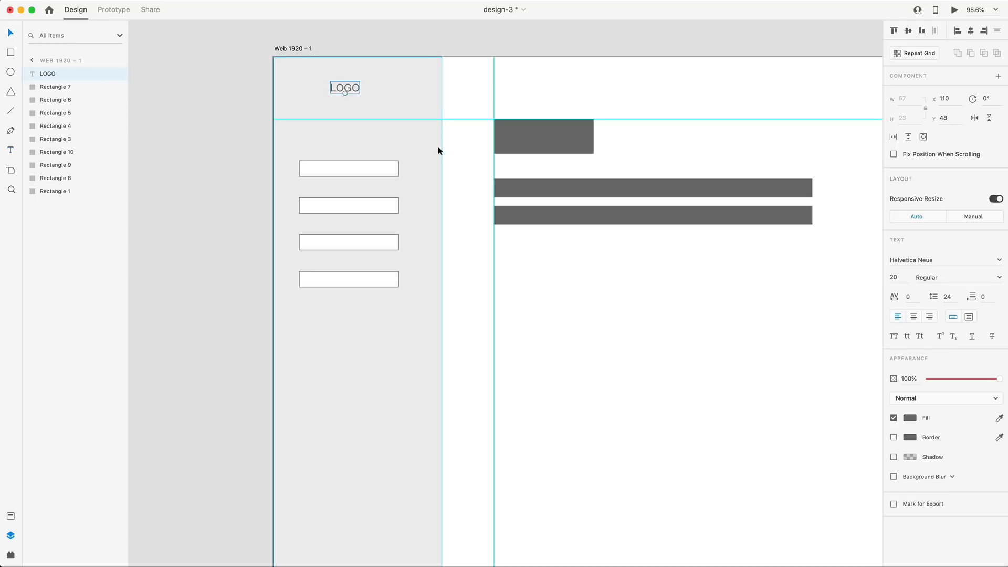
Format the LOGO text as 36 pt bold and move it to x 50, y 77, resting on the horizontal guide
{"action": "left_click", "coordinate": [894, 277]}
{"action": "type", "text": "36"}
{"action": "key", "text": "Return"}
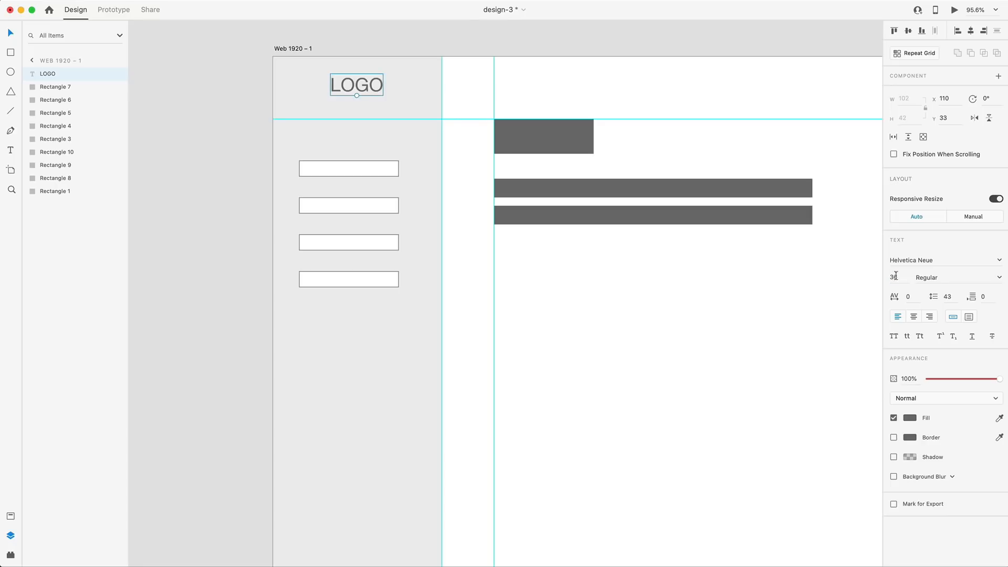
{"action": "left_click", "coordinate": [998, 277]}
{"action": "left_click", "coordinate": [1000, 277]}
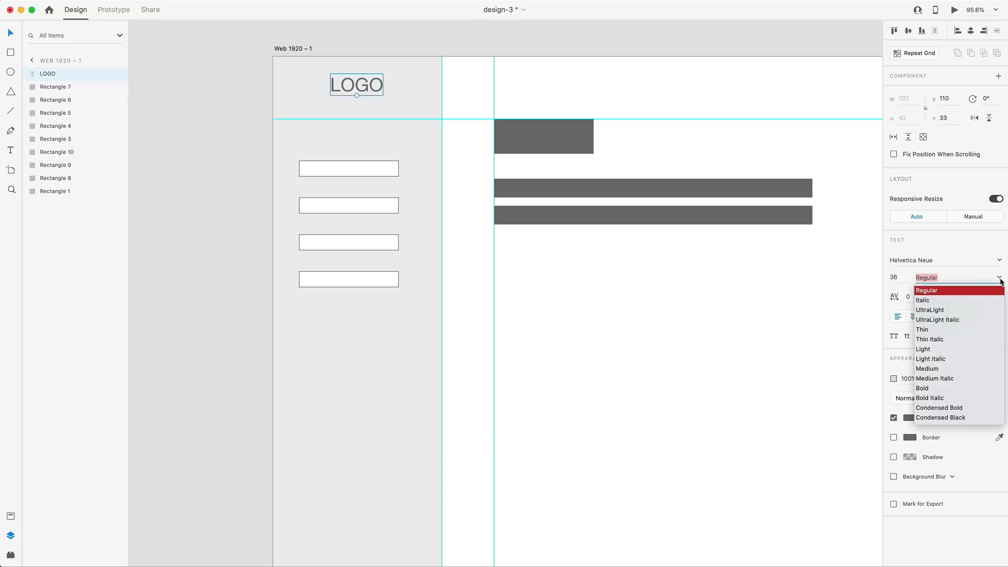
{"action": "left_click", "coordinate": [930, 391]}
{"action": "left_click_drag", "start_coordinate": [336, 84], "coordinate": [286, 106]}
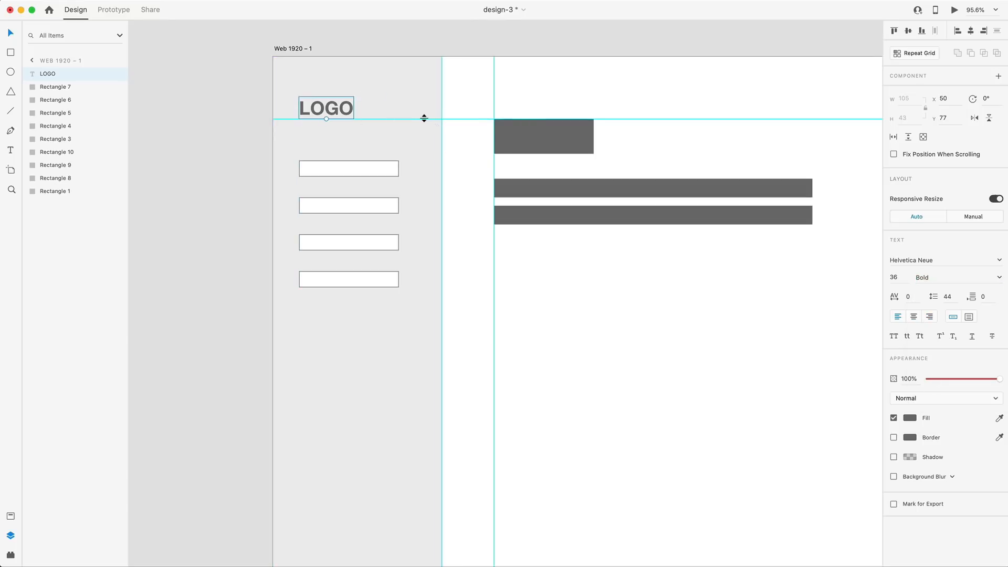
Delete the four menu placeholder bars below the LOGO text
{"action": "left_click", "coordinate": [338, 173]}
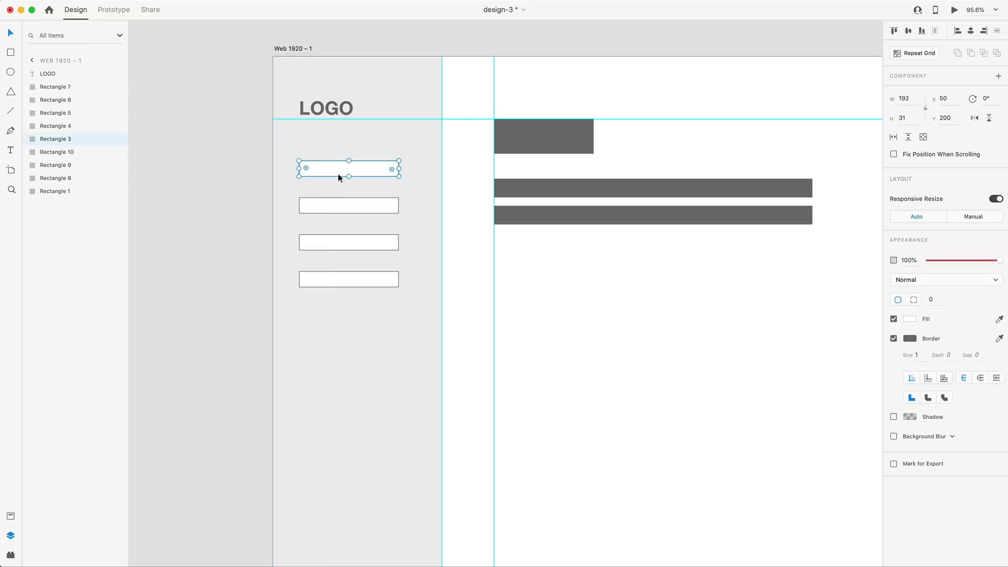
{"action": "key", "text": "Delete"}
{"action": "left_click", "coordinate": [356, 213]}
{"action": "key", "text": "Delete"}
{"action": "left_click", "coordinate": [354, 241]}
{"action": "key", "text": "Delete"}
{"action": "left_click", "coordinate": [326, 277]}
{"action": "key", "text": "Delete"}
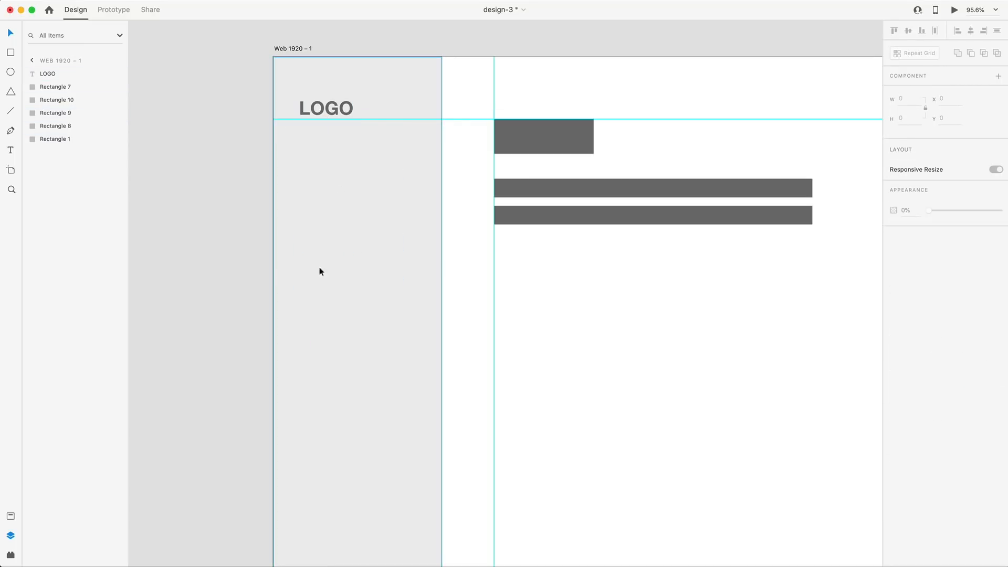
Add a vertical guide along the LOGO text's left edge and a "Colors" text label below the logo
{"action": "left_click_drag", "start_coordinate": [268, 93], "coordinate": [298, 107]}
{"action": "scroll", "coordinate": [361, 216], "scroll_direction": "down", "scroll_amount": 2}
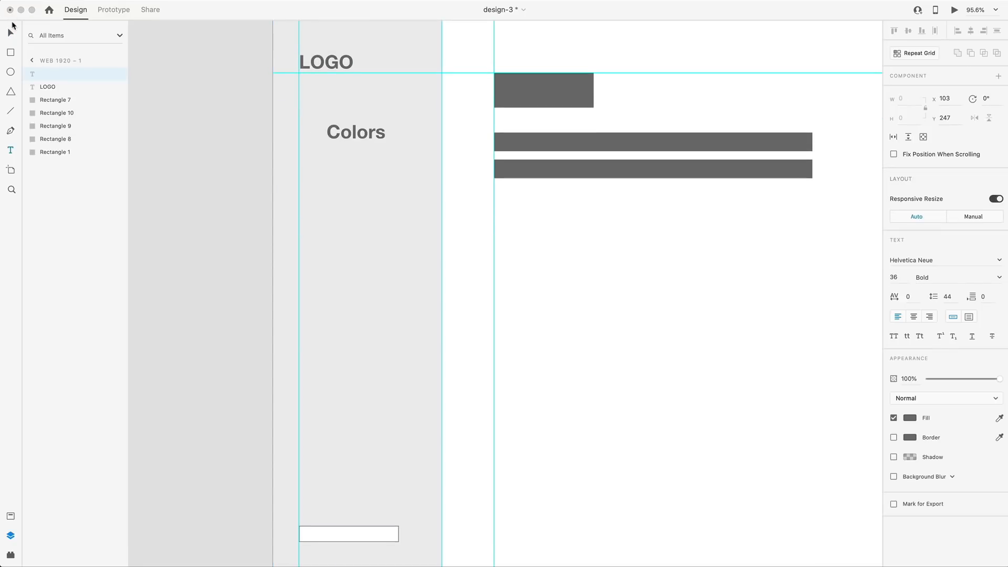
{"action": "left_click", "coordinate": [9, 34]}
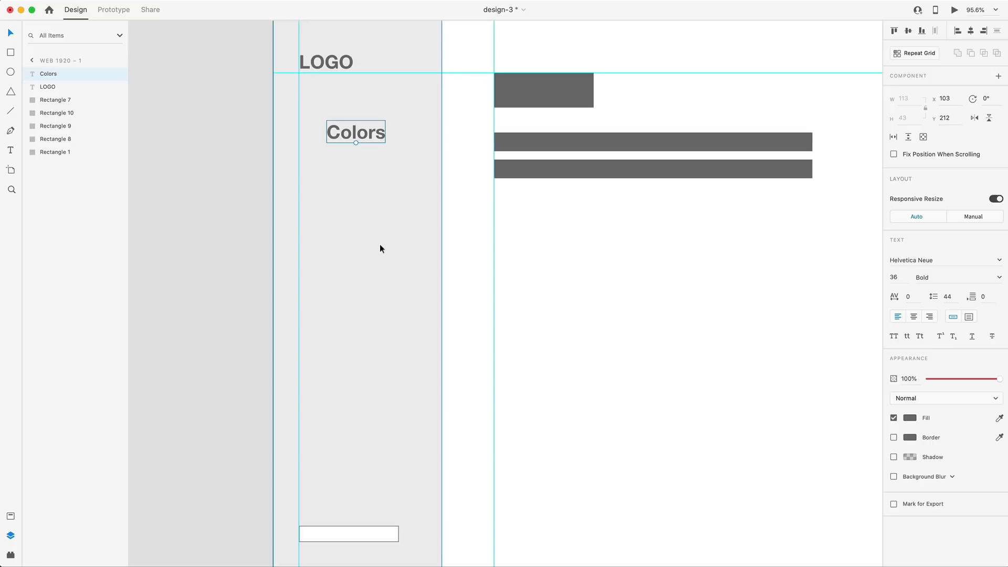
Reduce the Colors label to size 20 and align it with the sidebar guide at x 50, y 200
{"action": "left_click_drag", "start_coordinate": [361, 133], "coordinate": [295, 124]}
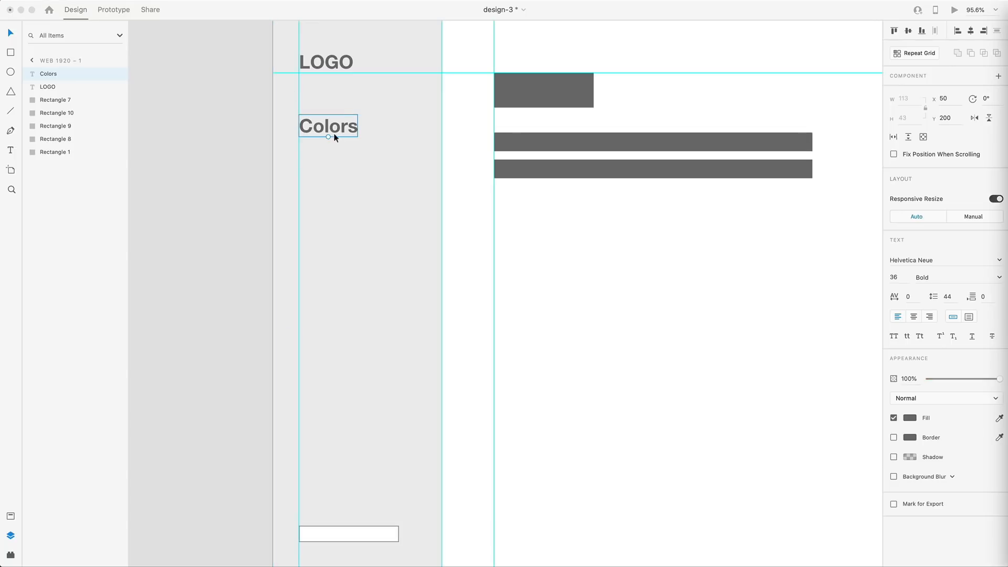
{"action": "left_click_drag", "start_coordinate": [327, 128], "coordinate": [327, 126]}
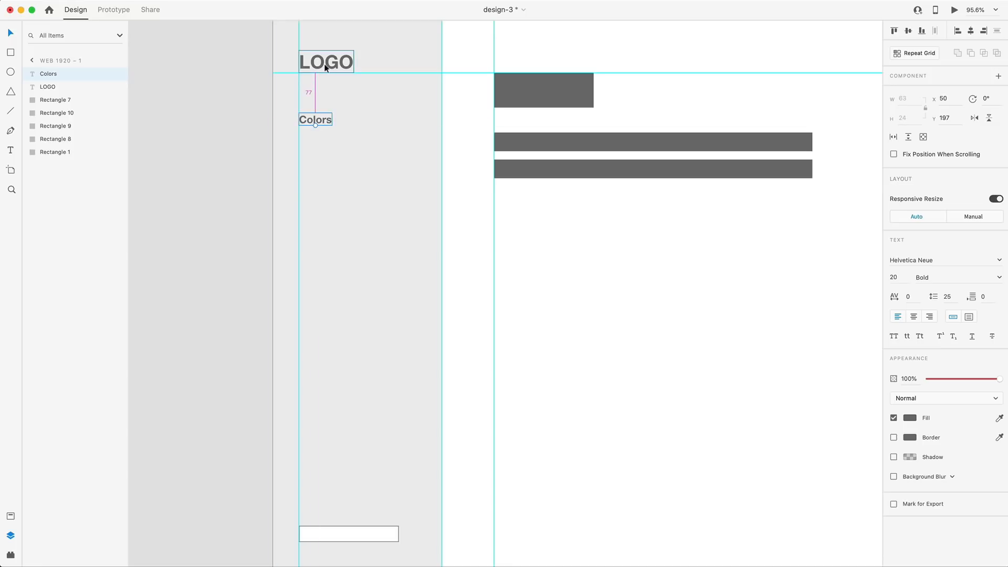
{"action": "key", "text": "Down"}
{"action": "key", "text": "Down"}
{"action": "key", "text": "Down"}
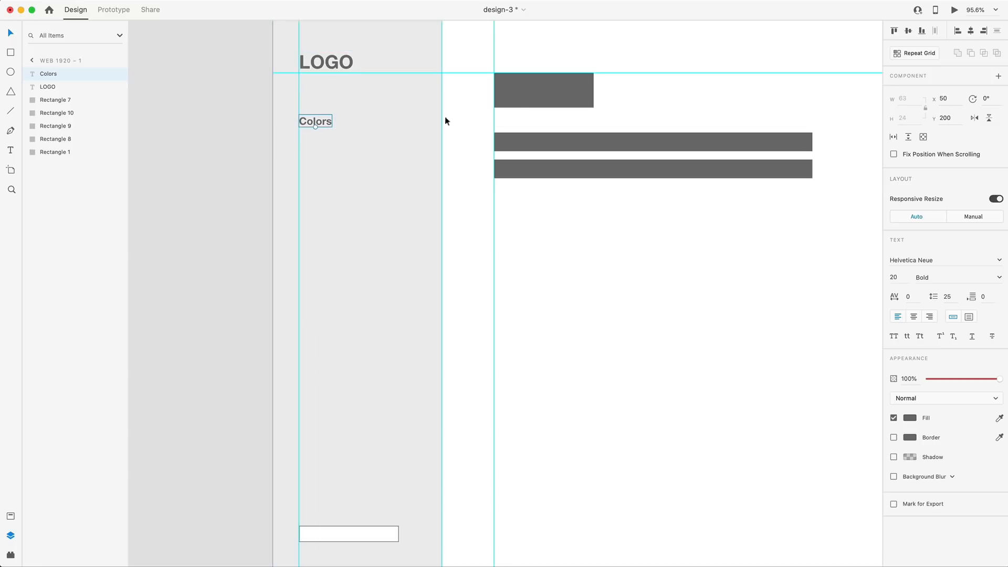
Repeat the sidebar's Colors label downward into an evenly spaced column of six labels, 300 high, and ungroup the repeat grid
{"action": "left_click", "coordinate": [931, 53]}
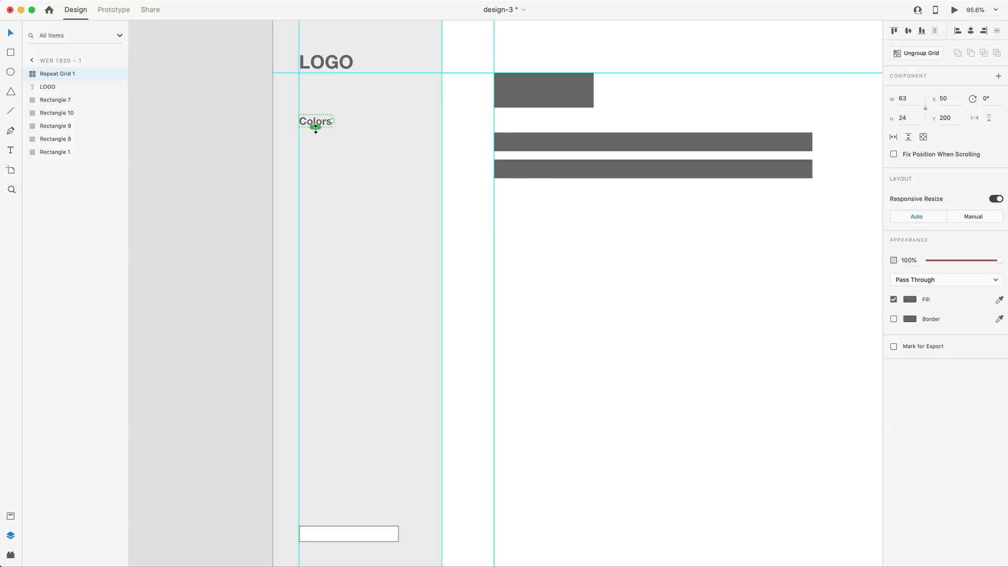
{"action": "left_click_drag", "start_coordinate": [315, 127], "coordinate": [323, 245]}
{"action": "left_click_drag", "start_coordinate": [315, 128], "coordinate": [315, 134]}
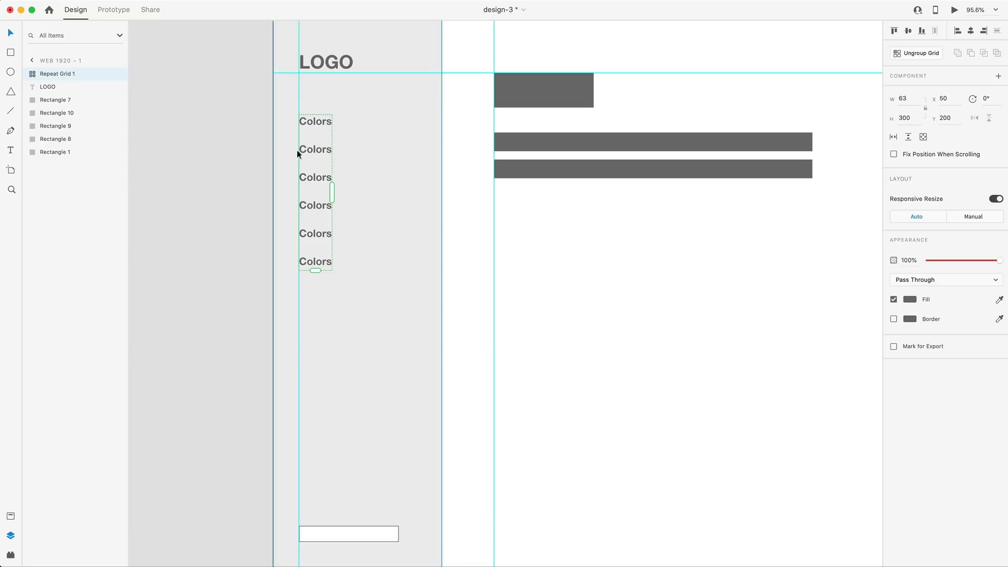
{"action": "left_click", "coordinate": [914, 55]}
Rename the second, third and fourth sidebar labels to "Typography", "Logos" and "Spacing"
{"action": "double_click", "coordinate": [320, 148]}
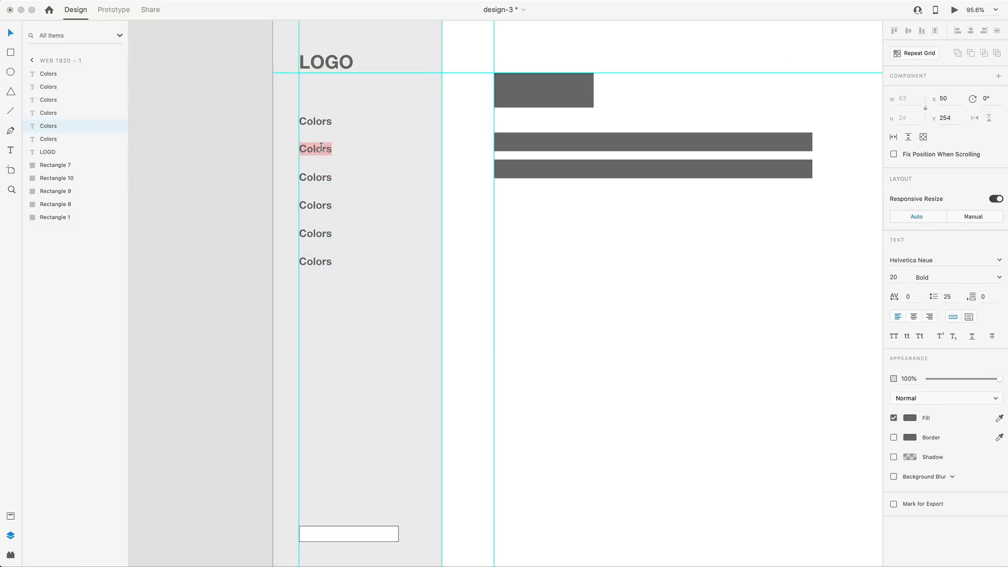
{"action": "type", "text": "Typography"}
{"action": "double_click", "coordinate": [309, 178]}
{"action": "type", "text": "Logos"}
{"action": "double_click", "coordinate": [318, 205]}
{"action": "type", "text": "Spacing"}
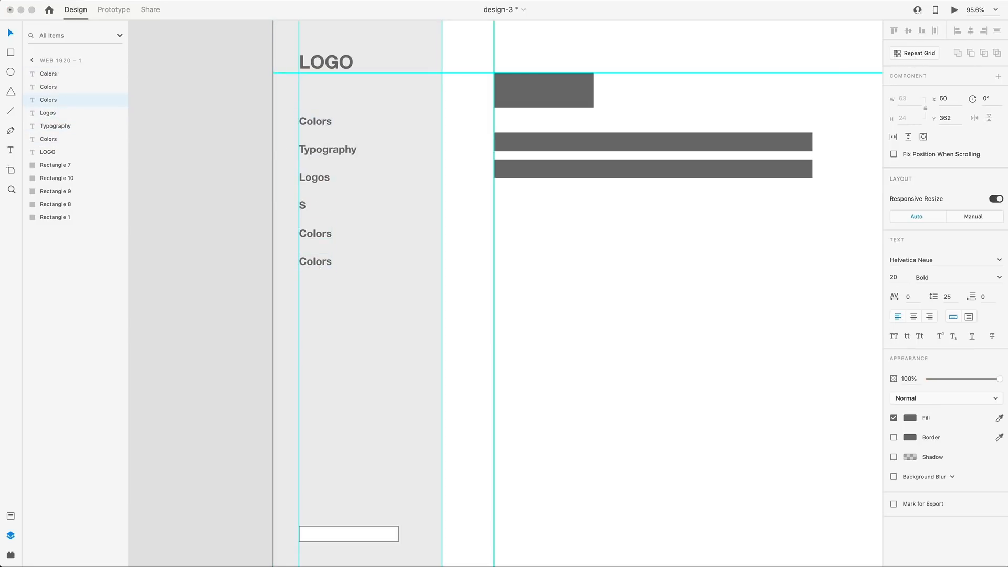
Delete the two leftover Colors labels below Spacing and the white outlined placeholder near the bottom of the sidebar
{"action": "left_click", "coordinate": [317, 233]}
{"action": "key", "text": "Delete"}
{"action": "scroll", "coordinate": [356, 418], "scroll_direction": "down", "scroll_amount": 2}
{"action": "left_click", "coordinate": [376, 491]}
{"action": "left_click", "coordinate": [365, 480]}
{"action": "key", "text": "Delete"}
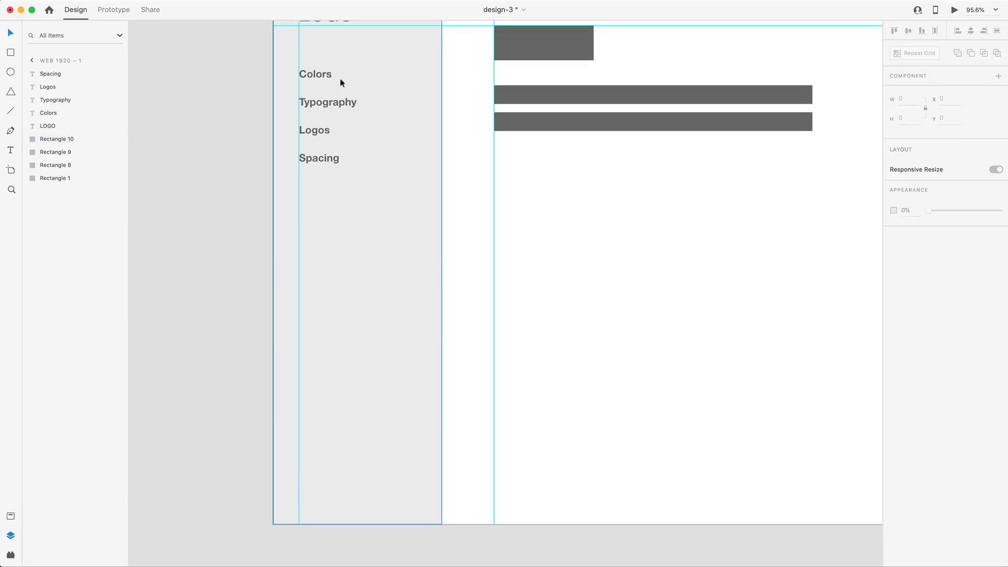
Duplicate the Spacing label at y 945, make it a 238 by 77 text box, and enter "Company Name Style Guidelines 2020 v1.0.0"
{"action": "left_click", "coordinate": [329, 160]}
{"action": "left_click_drag", "start_coordinate": [329, 158], "coordinate": [329, 461]}
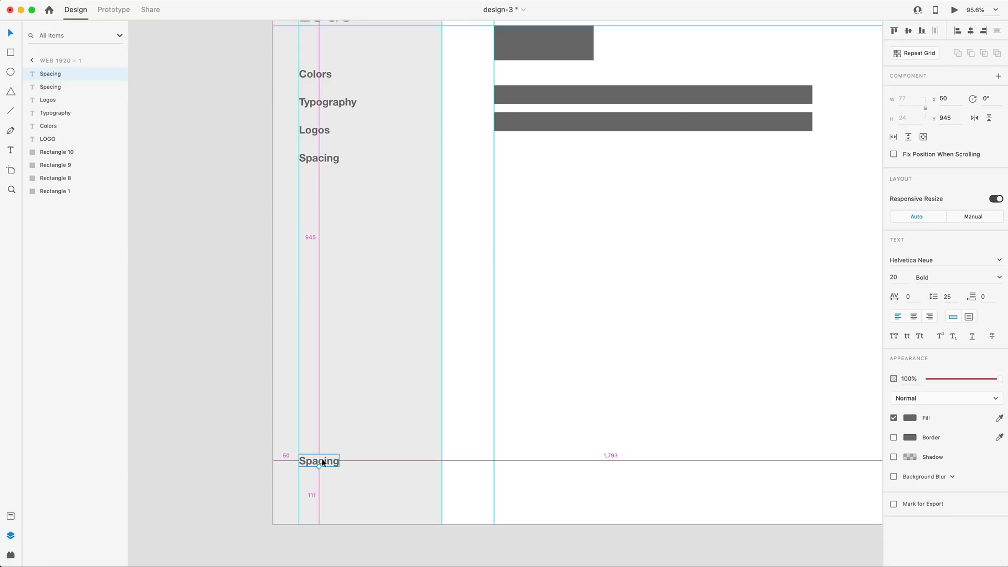
{"action": "key", "text": "super+g"}
{"action": "left_click_drag", "start_coordinate": [340, 466], "coordinate": [423, 494]}
{"action": "double_click", "coordinate": [384, 473]}
{"action": "left_click", "coordinate": [384, 474]}
{"action": "key", "text": "super+a"}
{"action": "type", "text": "Company Name Style Guidelines 2020 v1.0.0"}
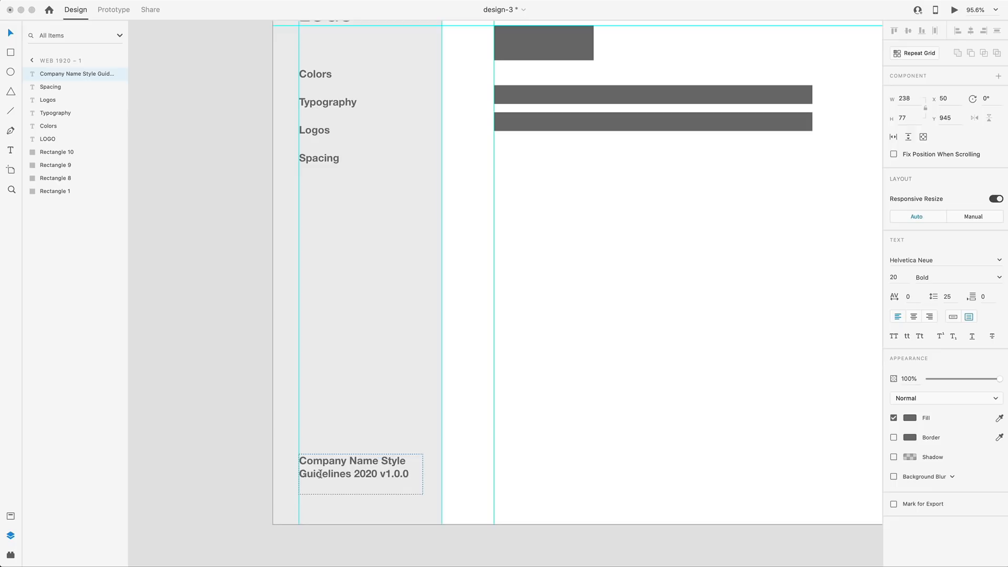
Format the sidebar footer text as size 17, Regular weight, with line spacing 25
{"action": "key", "text": "Escape"}
{"action": "left_click", "coordinate": [895, 277]}
{"action": "type", "text": "17"}
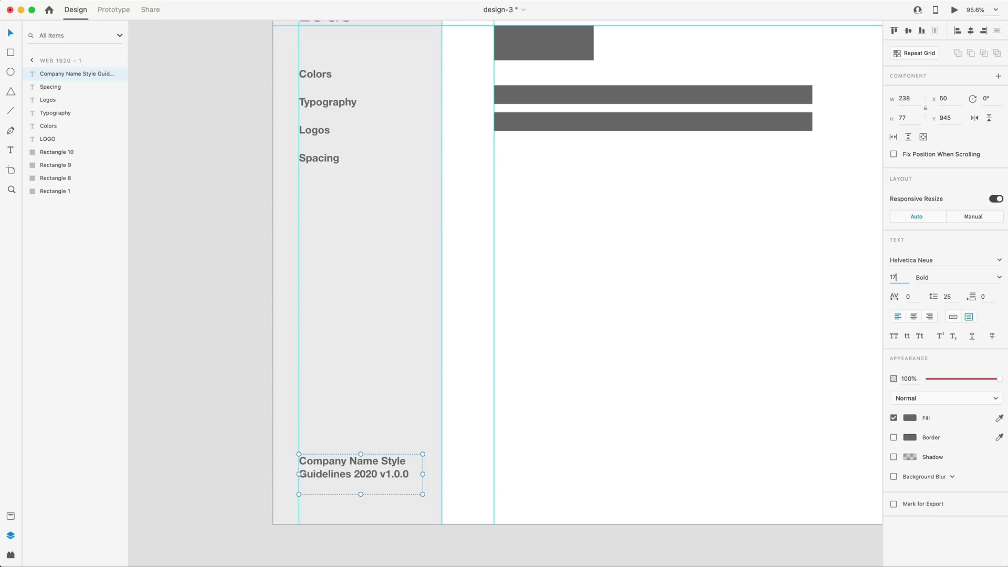
{"action": "key", "text": "Return"}
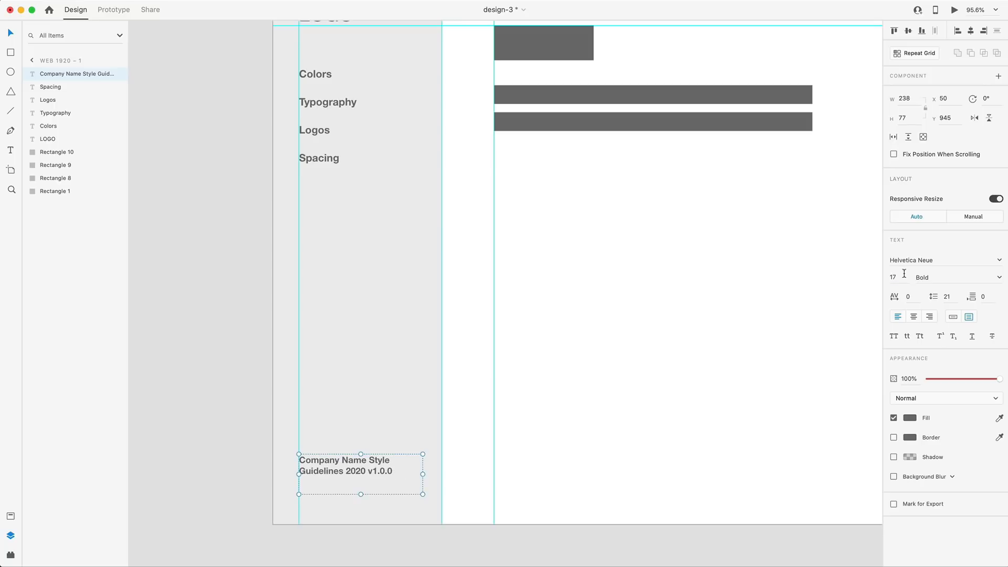
{"action": "left_click", "coordinate": [943, 280]}
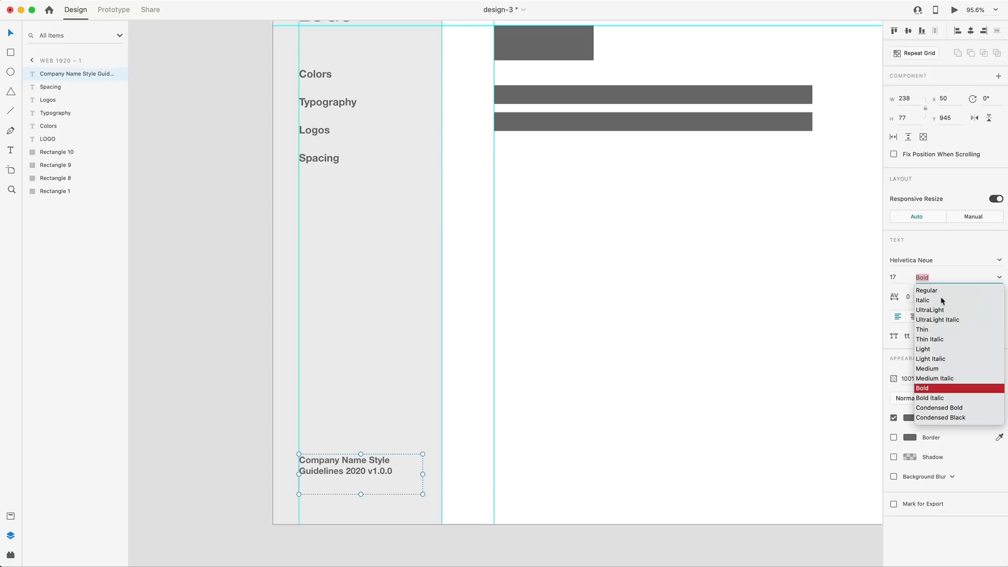
{"action": "left_click", "coordinate": [927, 290]}
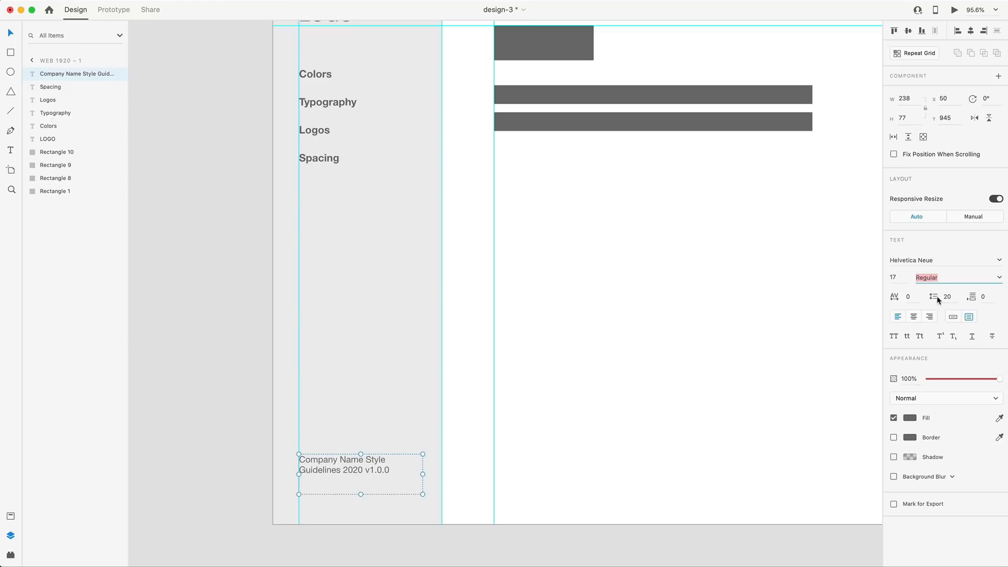
{"action": "left_click", "coordinate": [955, 297]}
{"action": "type", "text": "2"}
{"action": "key", "text": "Return"}
Shrink the footer text box to 45 high and move it down the sidebar to y 1000
{"action": "double_click", "coordinate": [362, 494]}
{"action": "left_click_drag", "start_coordinate": [339, 459], "coordinate": [332, 486]}
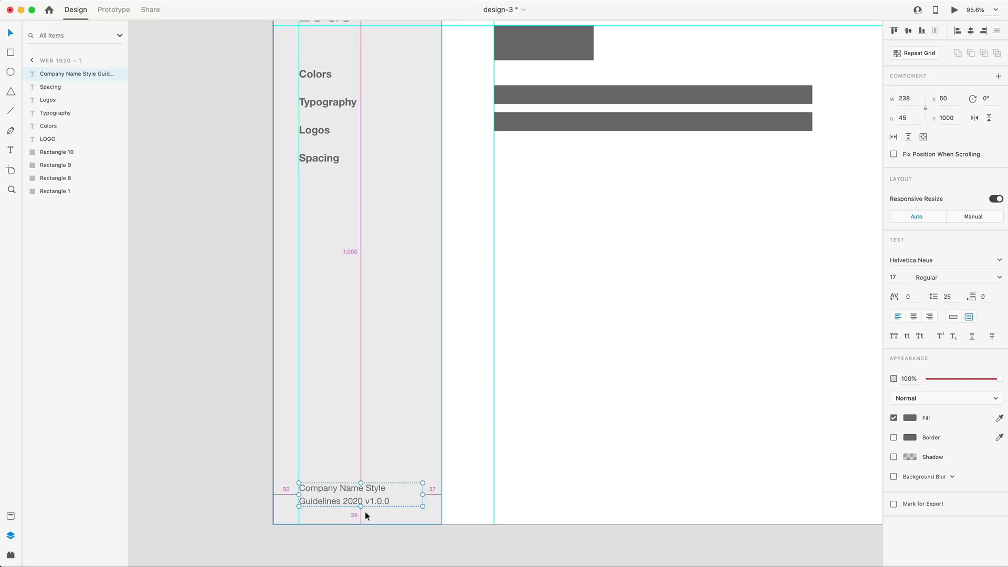
{"action": "key", "text": "Escape"}
Delete the three gray placeholder bars in the main content area
{"action": "key", "text": "super+0"}
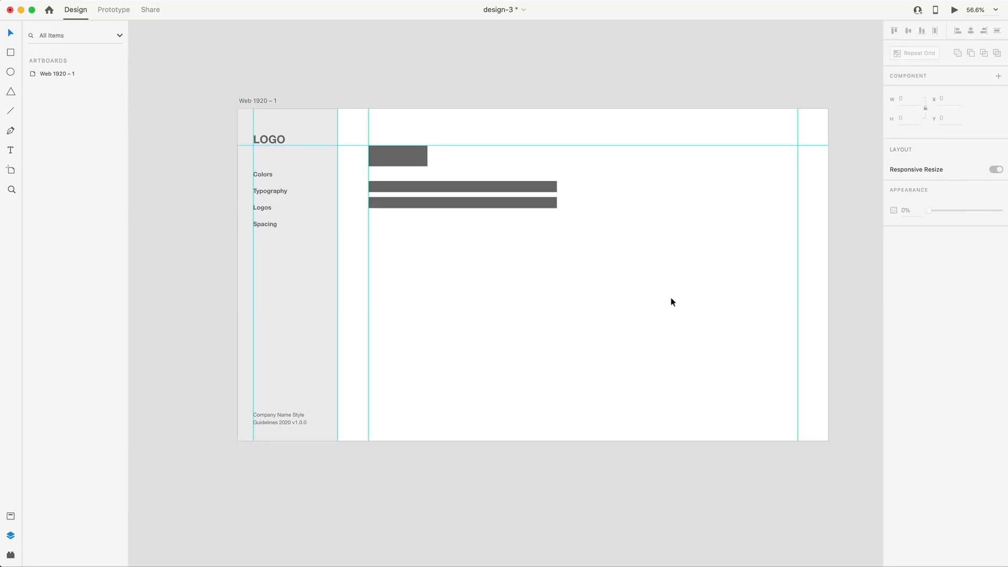
{"action": "left_click_drag", "start_coordinate": [637, 272], "coordinate": [362, 149]}
{"action": "key", "text": "Delete"}
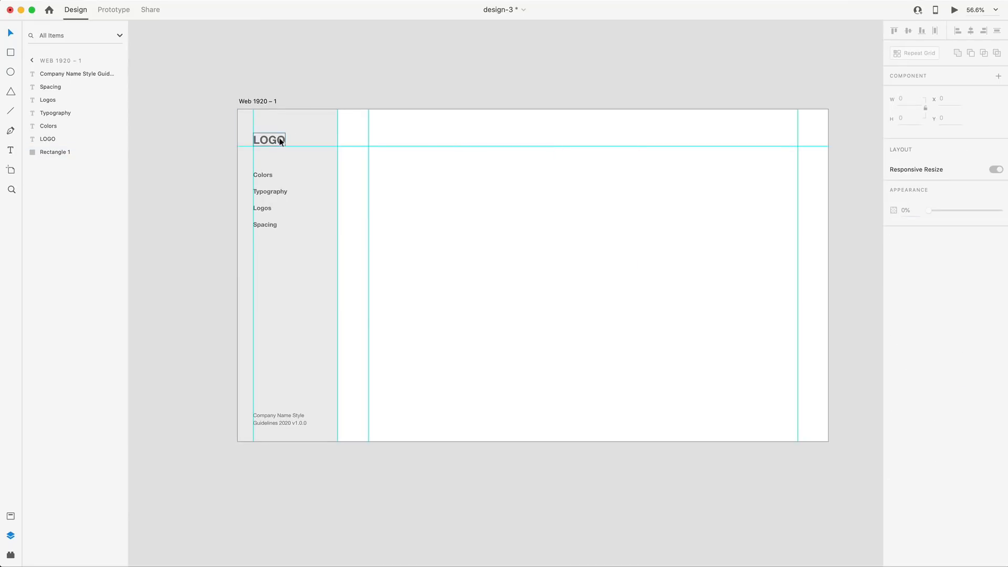
Duplicate the LOGO text into the content area as a size 70 "Colors" heading at x 425, y 120
{"action": "left_click_drag", "start_coordinate": [278, 140], "coordinate": [407, 168], "text": "alt"}
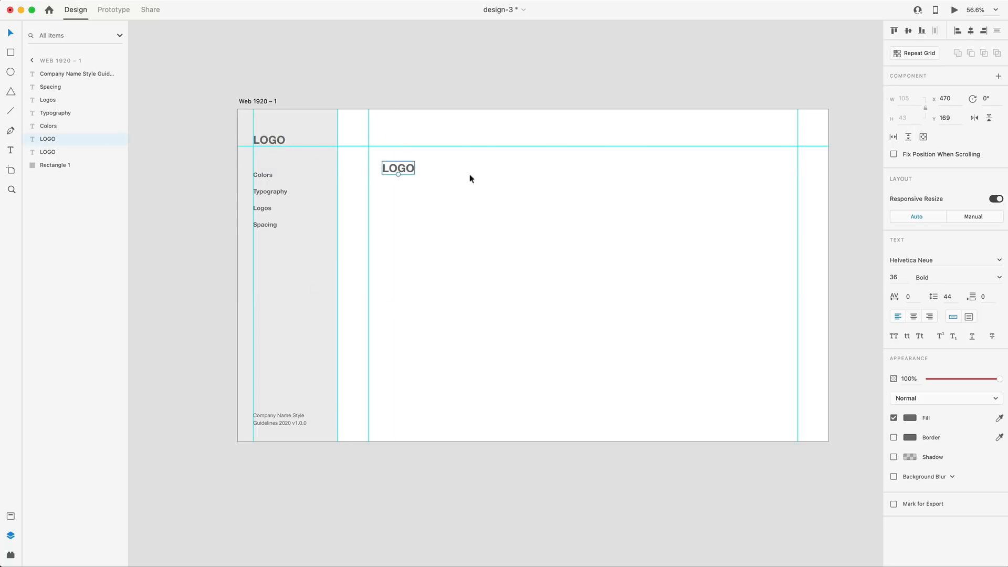
{"action": "double_click", "coordinate": [406, 165]}
{"action": "left_click", "coordinate": [905, 277]}
{"action": "type", "text": "70"}
{"action": "key", "text": "Return"}
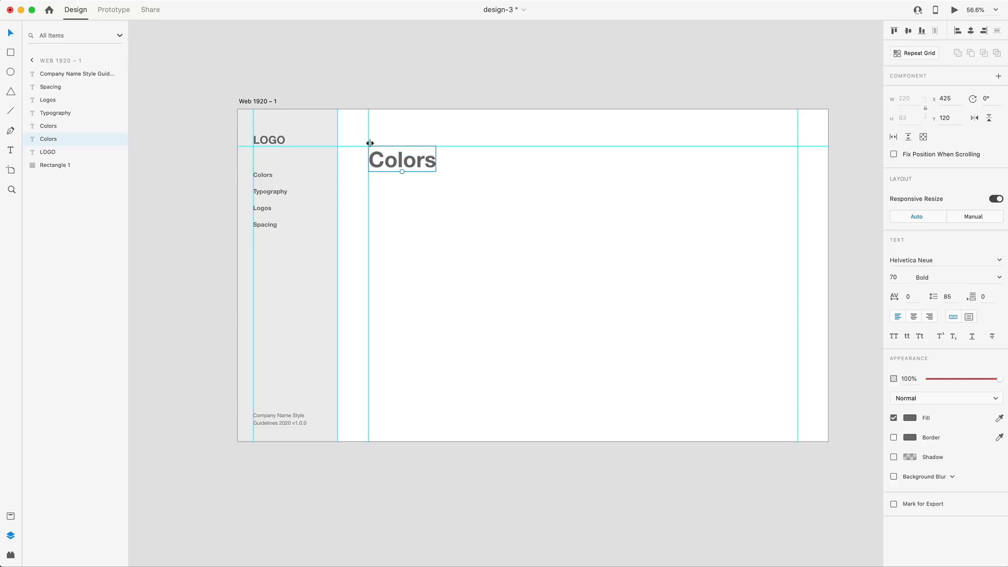
Duplicate the footer text beneath the Colors heading at x 425, y 209, with size 25 and line spacing 37.5
{"action": "key", "text": "alt"}
{"action": "left_click_drag", "start_coordinate": [263, 420], "coordinate": [388, 186]}
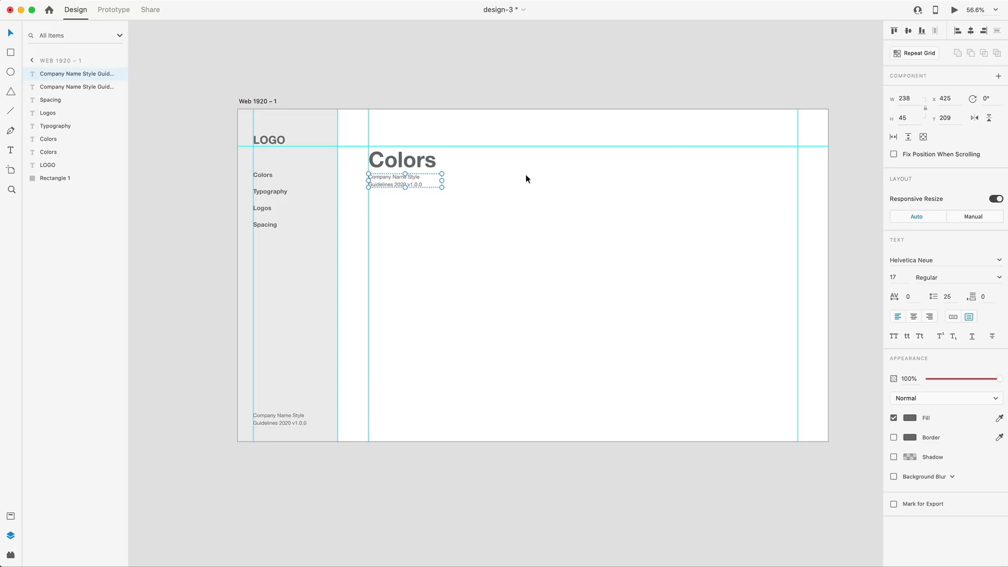
{"action": "left_click", "coordinate": [905, 274]}
{"action": "double_click", "coordinate": [905, 274]}
{"action": "type", "text": "25"}
{"action": "key", "text": "Tab"}
{"action": "type", "text": "25*1.5"}
{"action": "key", "text": "Return"}
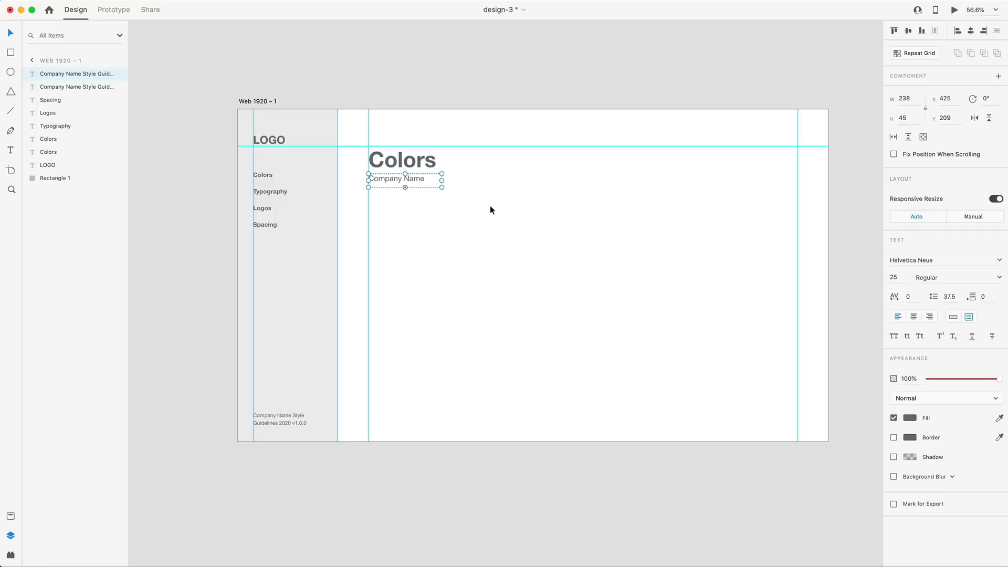
Enlarge the copied text box to about 821 by 66.5 and replace its text with the "Etiam convallis elementum sapien" placeholder paragraph
{"action": "left_click_drag", "start_coordinate": [441, 187], "coordinate": [622, 198]}
{"action": "double_click", "coordinate": [511, 189]}
{"action": "type", "text": "Etiam convallis elementum sapien, a aliquam turpis aliquam vitae. Praesent sollicitudin felis vel mi facilisis posuere."}
{"action": "key", "text": "Escape"}
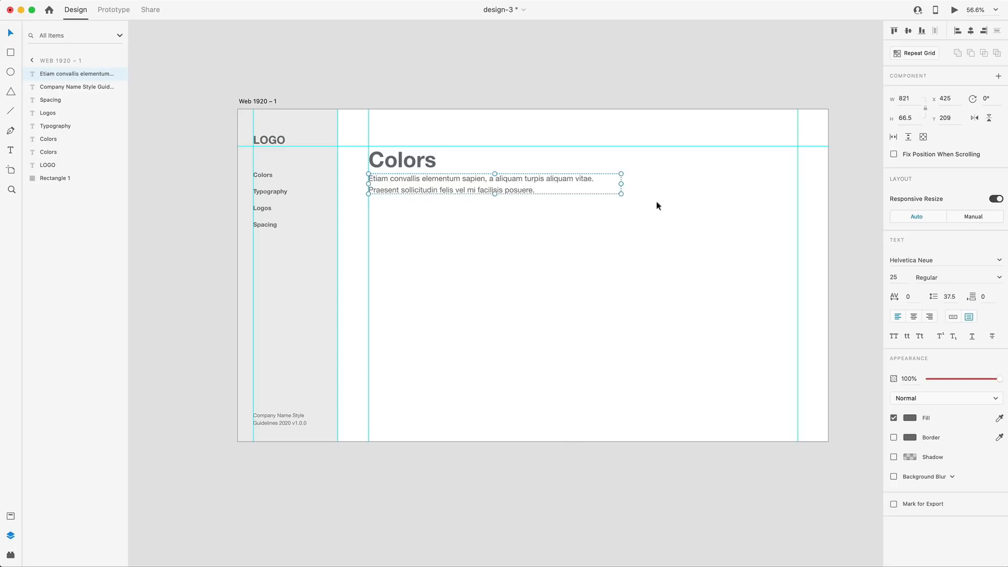
Narrow the placeholder paragraph's text box to a width of about 685
{"action": "left_click", "coordinate": [701, 187]}
{"action": "left_click", "coordinate": [592, 179]}
{"action": "left_click_drag", "start_coordinate": [620, 183], "coordinate": [580, 178]}
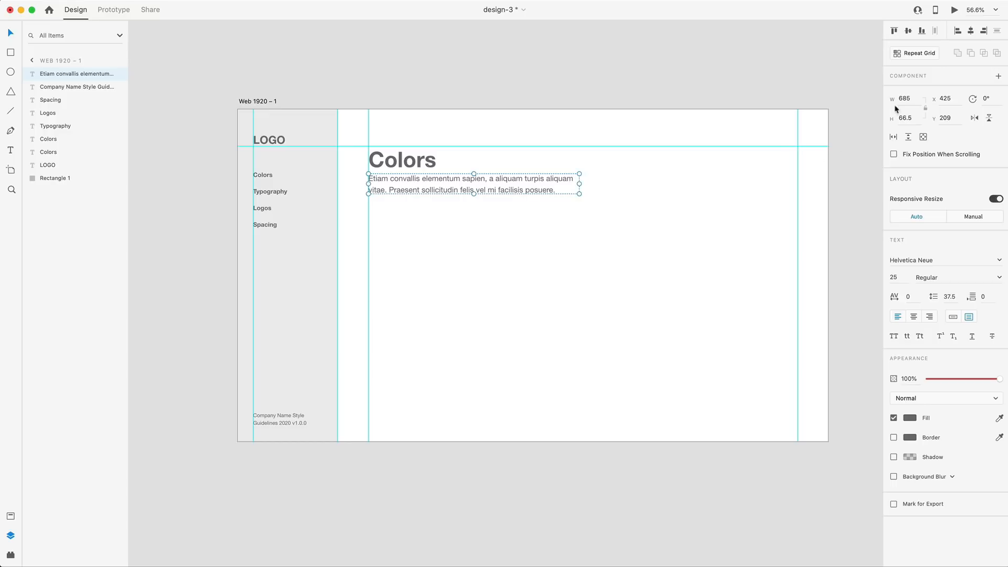
{"action": "left_click", "coordinate": [583, 348]}
Change the fill of all text on the artboard to black, excluding the sidebar background
{"action": "scroll", "coordinate": [605, 315], "scroll_direction": "down", "scroll_amount": 2}
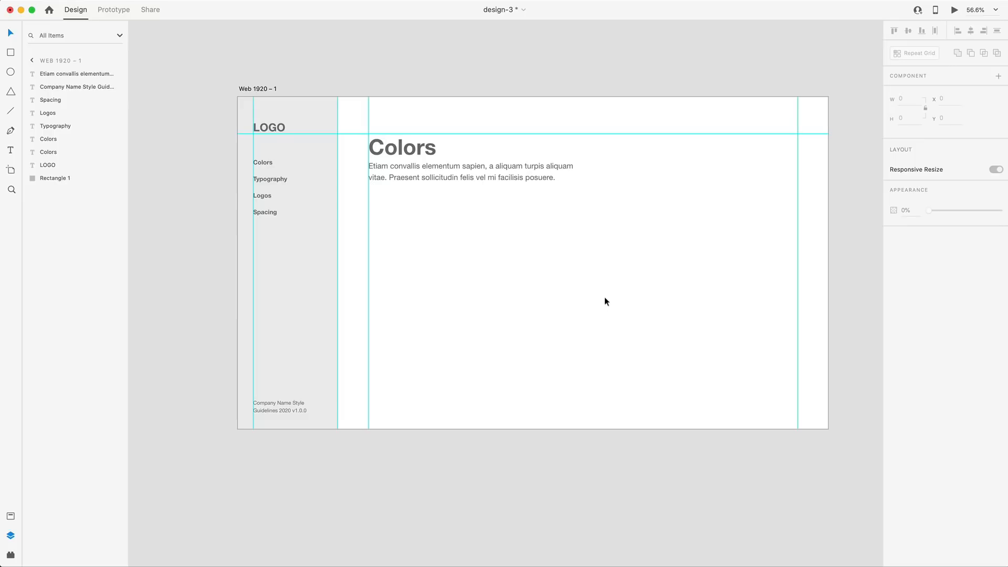
{"action": "left_click_drag", "start_coordinate": [603, 412], "coordinate": [253, 97]}
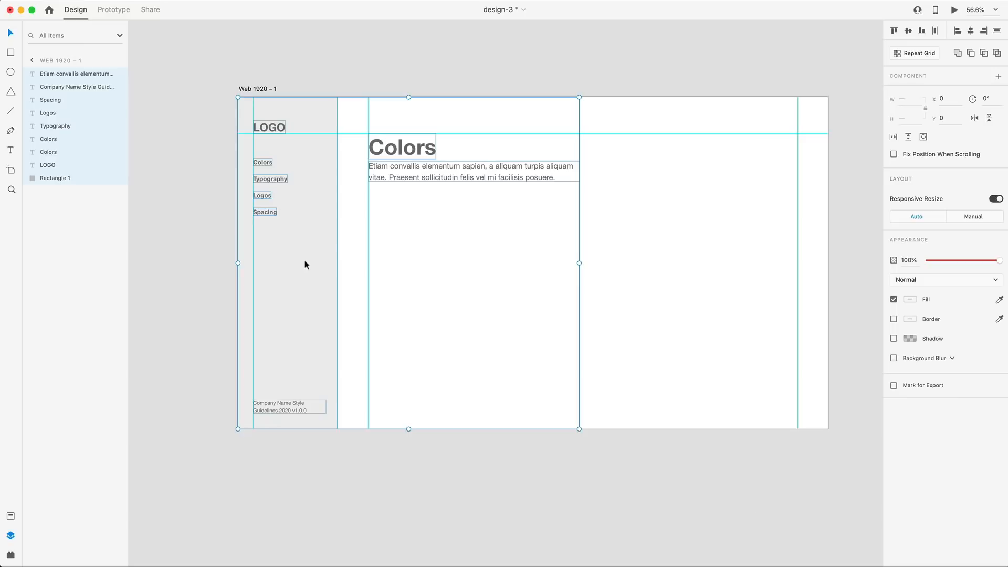
{"action": "left_click", "coordinate": [307, 216], "text": "shift"}
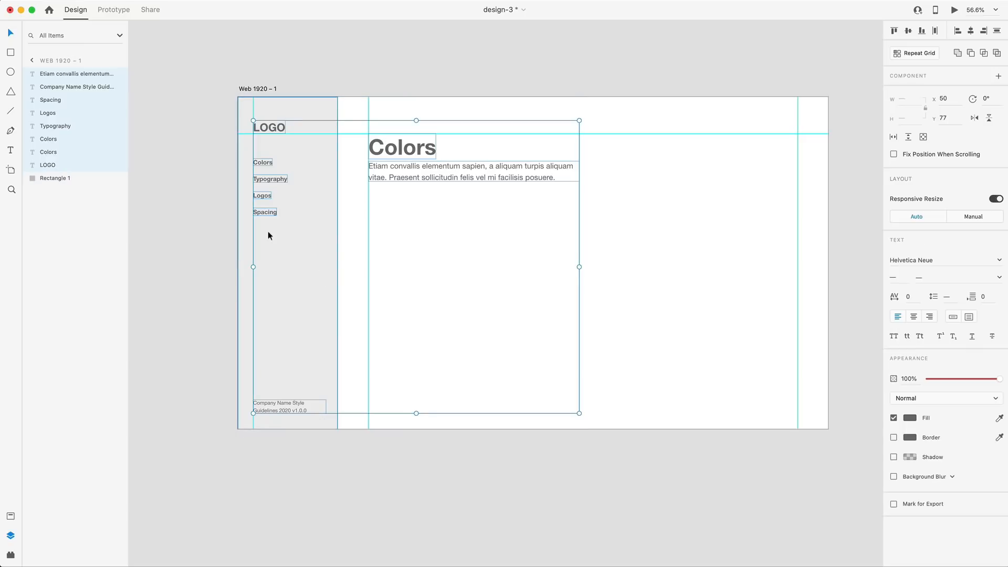
{"action": "left_click", "coordinate": [910, 418]}
{"action": "left_click_drag", "start_coordinate": [798, 379], "coordinate": [675, 503]}
{"action": "left_click", "coordinate": [484, 270]}
Lower the opacity of the sidebar footer text and the content paragraph to about 42%
{"action": "left_click", "coordinate": [270, 405]}
{"action": "left_click", "coordinate": [425, 176], "text": "shift"}
{"action": "left_click_drag", "start_coordinate": [974, 378], "coordinate": [959, 381]}
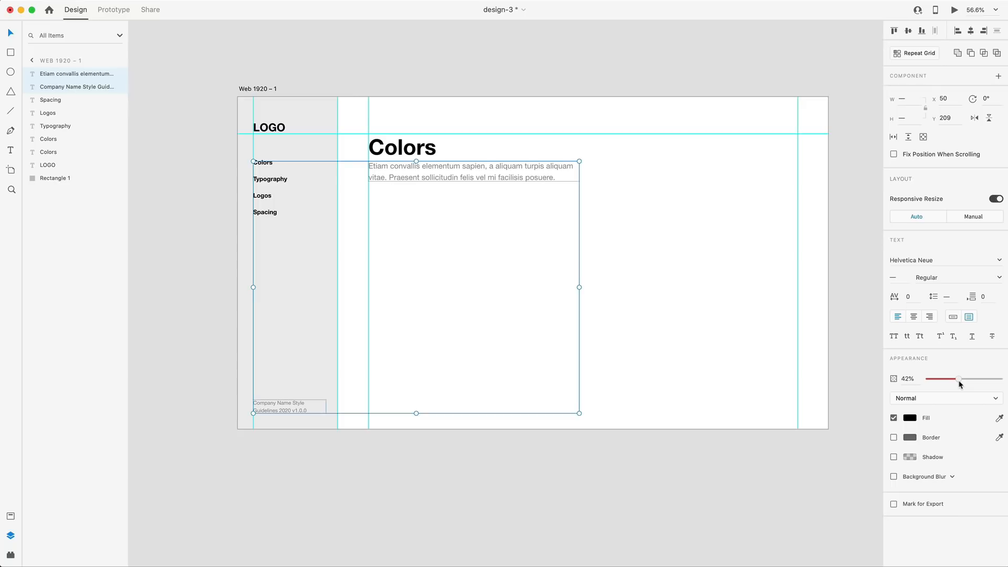
{"action": "left_click", "coordinate": [959, 382]}
{"action": "left_click", "coordinate": [717, 282]}
Change the LOGO text's fill to blue and the sidebar background's fill to a lighter gray
{"action": "left_click", "coordinate": [274, 133]}
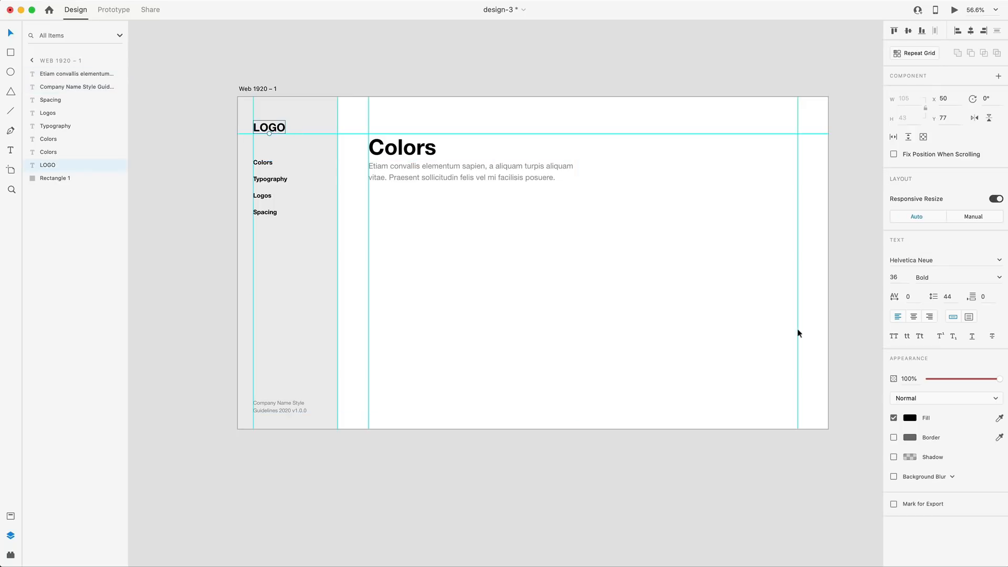
{"action": "left_click", "coordinate": [910, 418]}
{"action": "left_click_drag", "start_coordinate": [844, 398], "coordinate": [875, 390]}
{"action": "left_click_drag", "start_coordinate": [861, 364], "coordinate": [840, 366]}
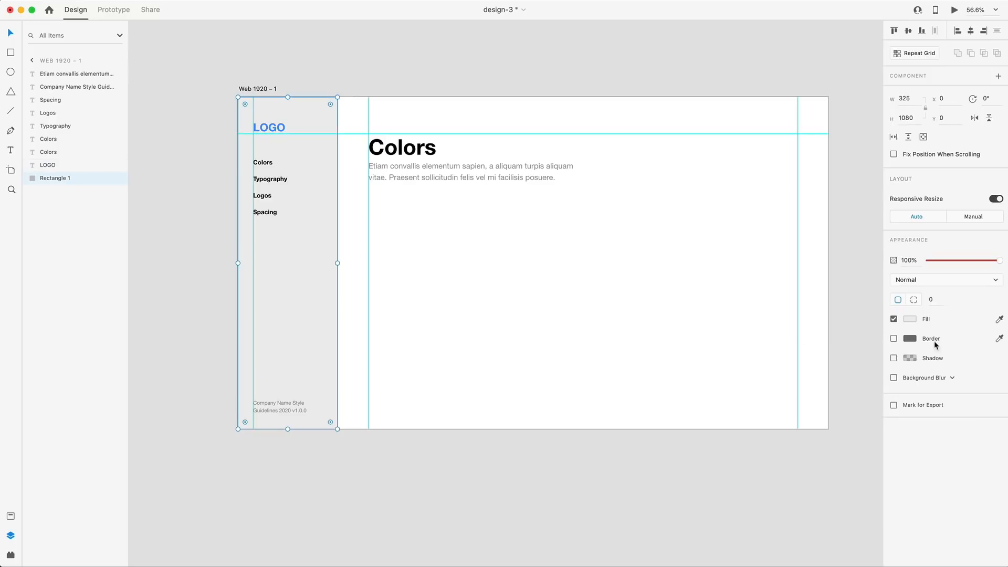
{"action": "left_click", "coordinate": [909, 319]}
{"action": "left_click_drag", "start_coordinate": [789, 280], "coordinate": [779, 272]}
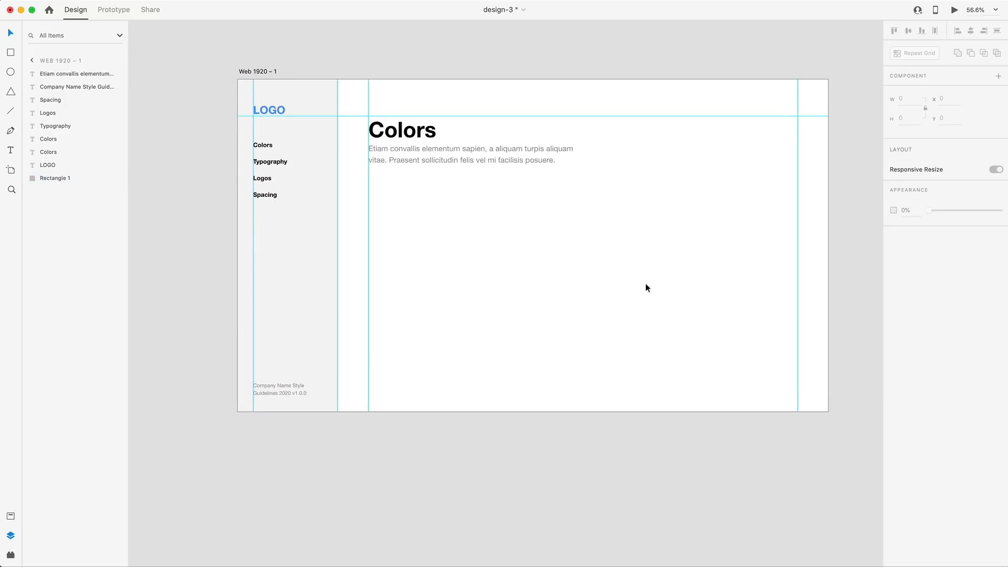
Draw a rectangle below the content paragraph at x 425, y 332, and set its size to 250 by 187
{"action": "scroll", "coordinate": [592, 246], "scroll_direction": "down", "scroll_amount": 2}
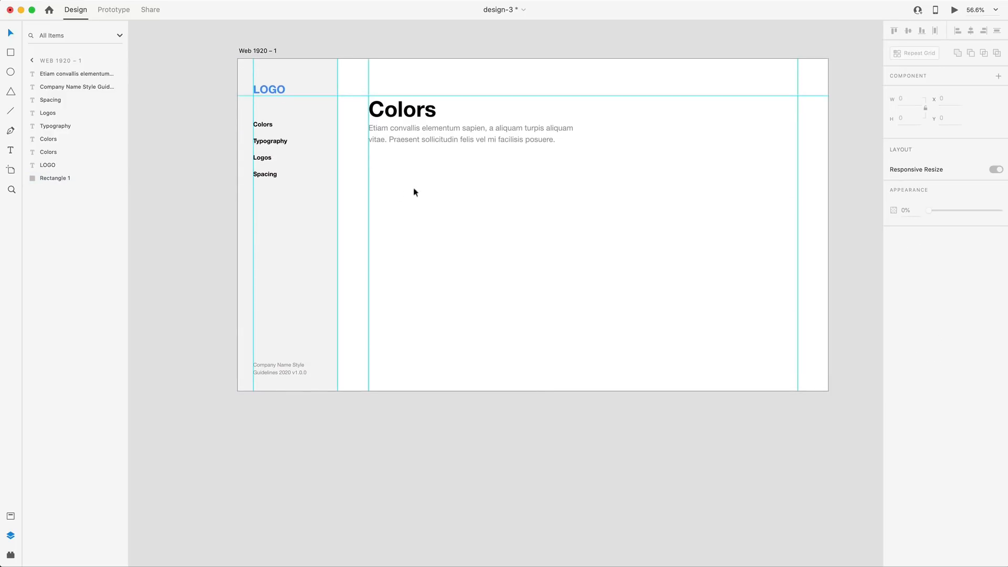
{"action": "left_click", "coordinate": [11, 52]}
{"action": "mouse_move", "coordinate": [370, 162]}
{"action": "left_mouse_down"}
{"action": "mouse_move", "coordinate": [450, 212]}
{"action": "mouse_move", "coordinate": [475, 210]}
{"action": "left_mouse_up"}
{"action": "left_click", "coordinate": [912, 98]}
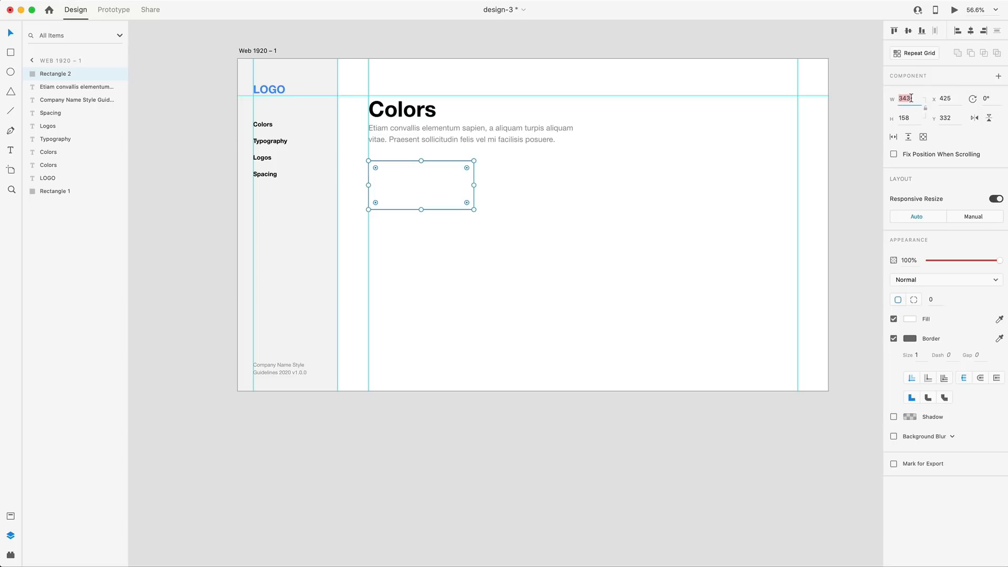
{"action": "type", "text": "250"}
{"action": "key", "text": "Tab"}
{"action": "type", "text": "187"}
{"action": "key", "text": "Return"}
Add a "Main-blue" text label inside the upper part of the rectangle and set its size to 25
{"action": "scroll", "coordinate": [477, 164], "scroll_direction": "up", "scroll_amount": 3}
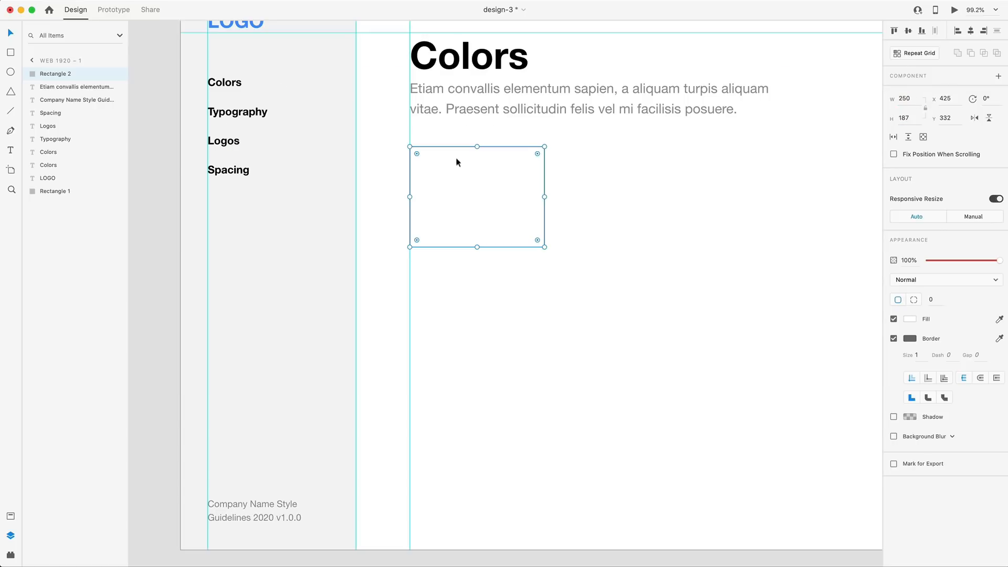
{"action": "key", "text": "t"}
{"action": "left_click", "coordinate": [466, 176]}
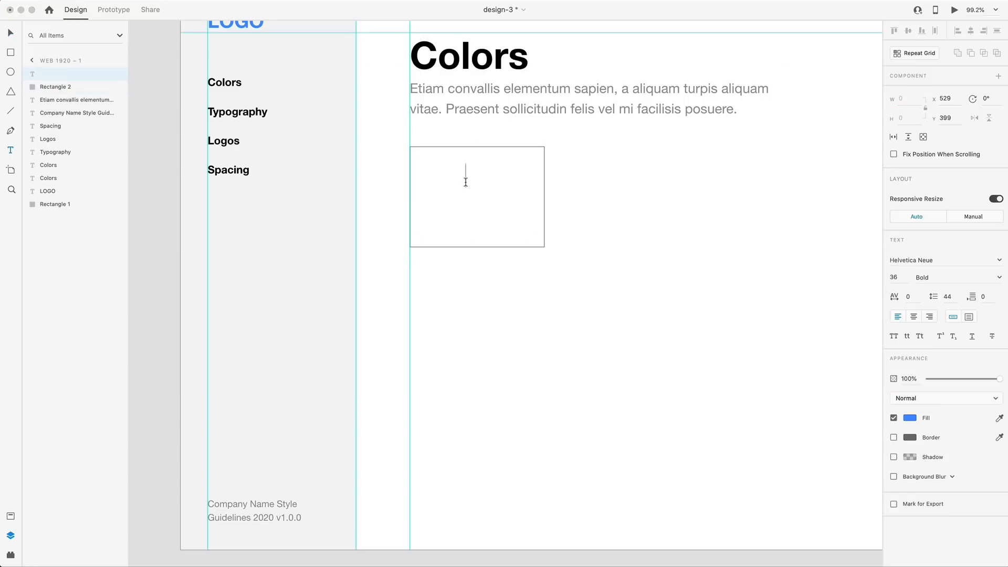
{"action": "type", "text": "Main-blue"}
{"action": "left_click", "coordinate": [10, 35]}
{"action": "left_click_drag", "start_coordinate": [536, 177], "coordinate": [497, 175]}
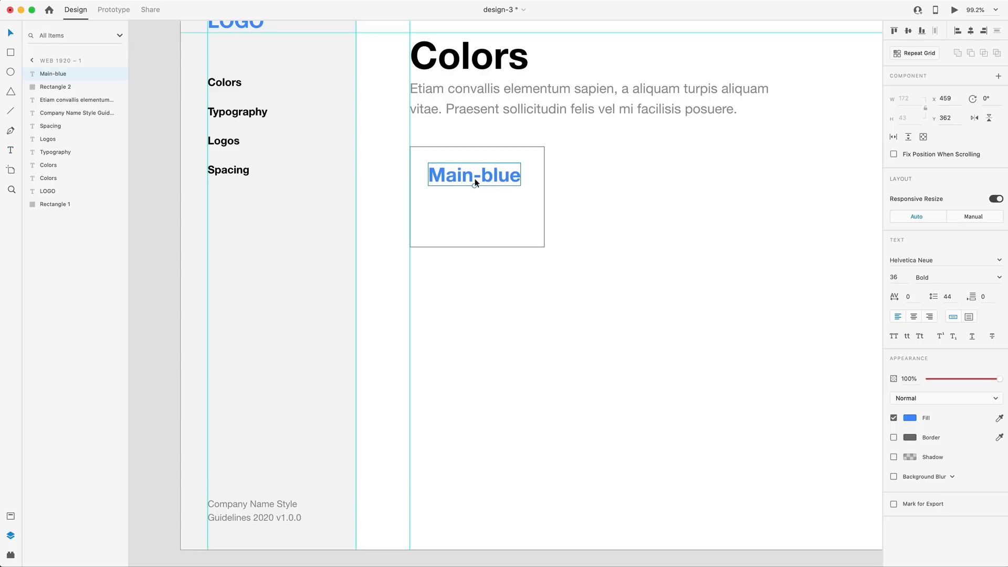
{"action": "left_click", "coordinate": [894, 277]}
{"action": "type", "text": "25"}
{"action": "key", "text": "Return"}
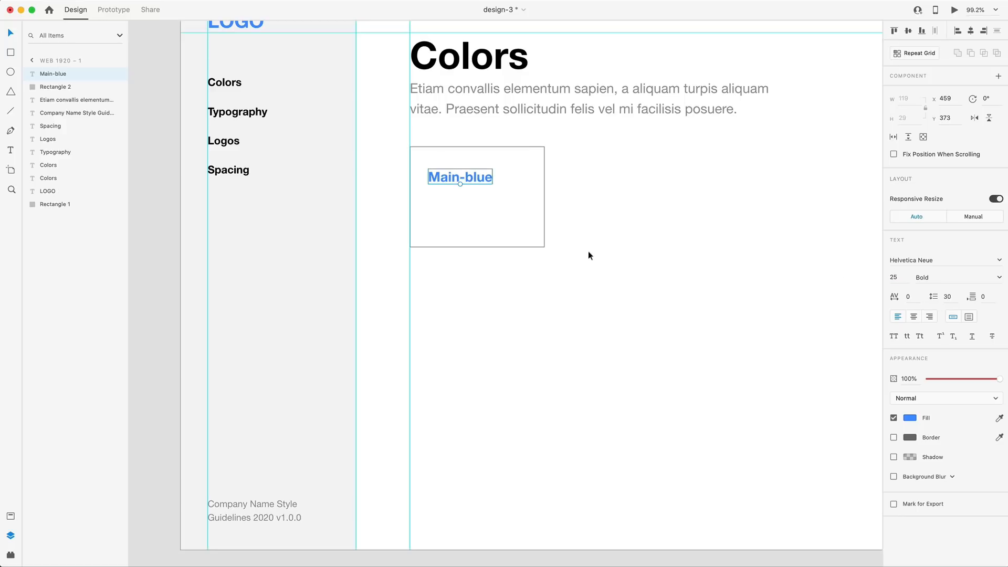
Duplicate the Main-blue label below itself at x 455, y 417, and change the copy's text to "#000000"
{"action": "left_click_drag", "start_coordinate": [473, 176], "coordinate": [456, 201]}
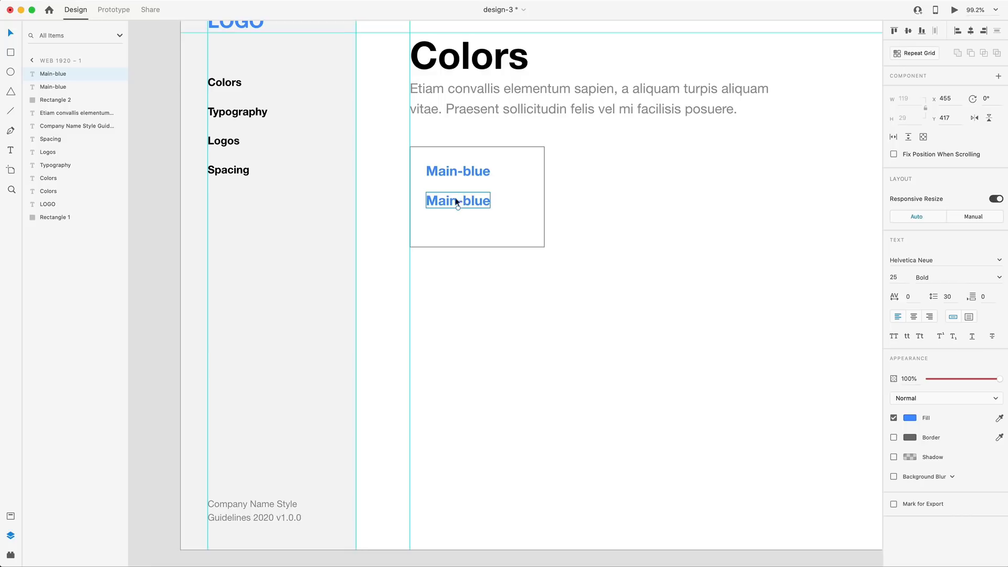
{"action": "double_click", "coordinate": [456, 198]}
{"action": "type", "text": "#000000"}
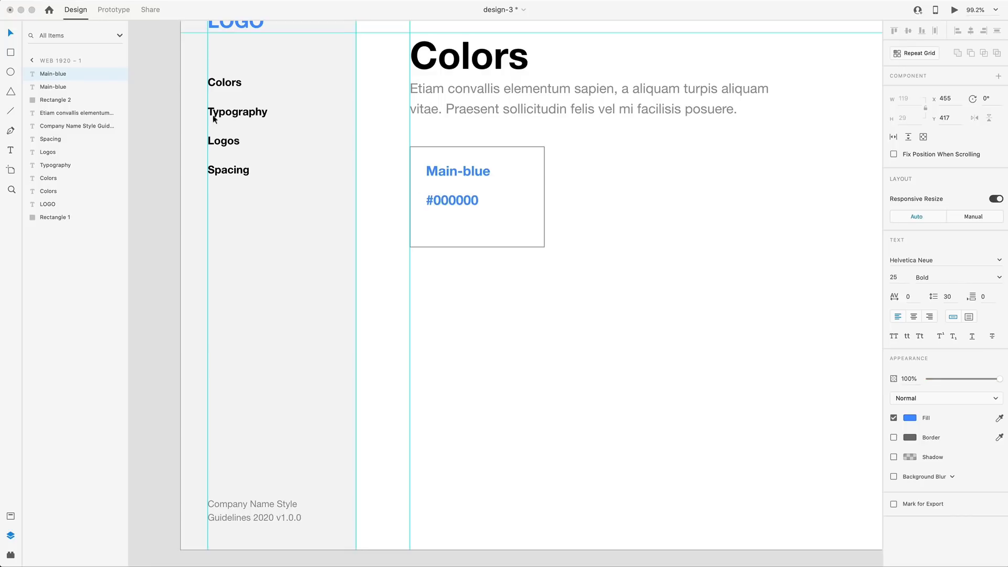
Set the #000000 label's font size to 17 and its weight to Medium
{"action": "left_click", "coordinate": [11, 33]}
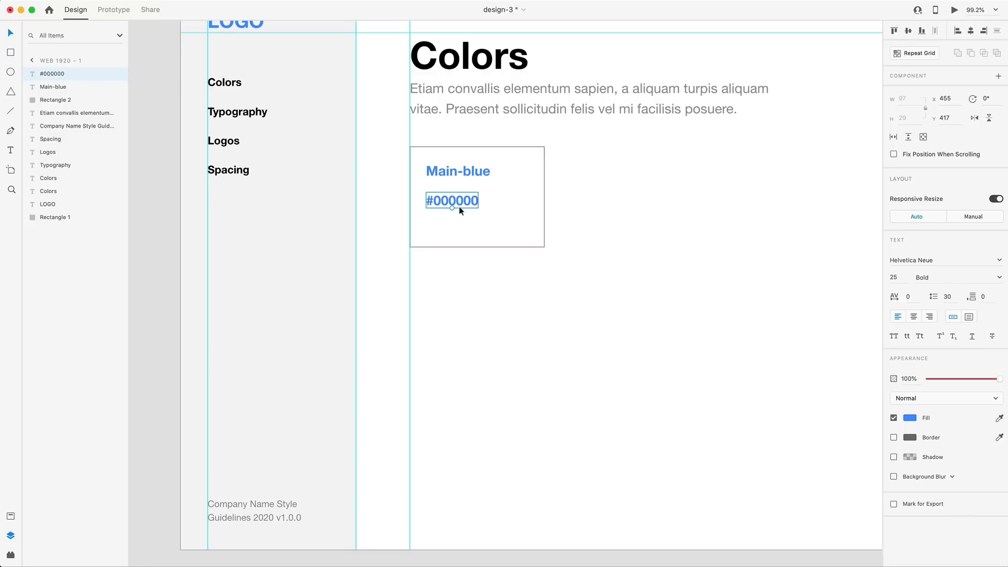
{"action": "left_click", "coordinate": [898, 277]}
{"action": "type", "text": "17"}
{"action": "key", "text": "Return"}
{"action": "left_click", "coordinate": [944, 277]}
{"action": "type", "text": "Medium"}
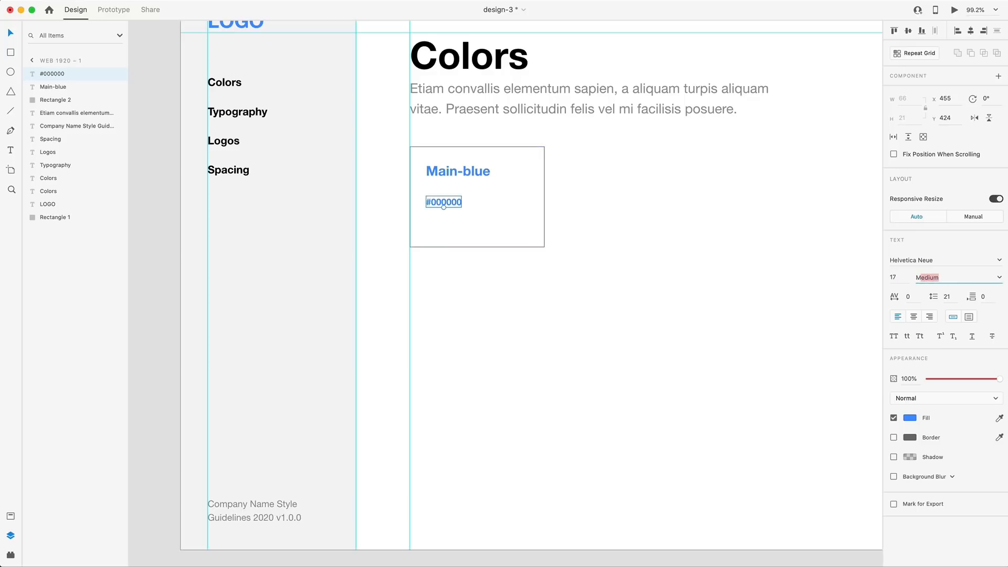
{"action": "key", "text": "Return"}
Remove the border from the card rectangle behind the labels and fill it with blue #3683FF
{"action": "left_click", "coordinate": [506, 197]}
{"action": "scroll", "coordinate": [525, 235], "scroll_direction": "down", "scroll_amount": 3}
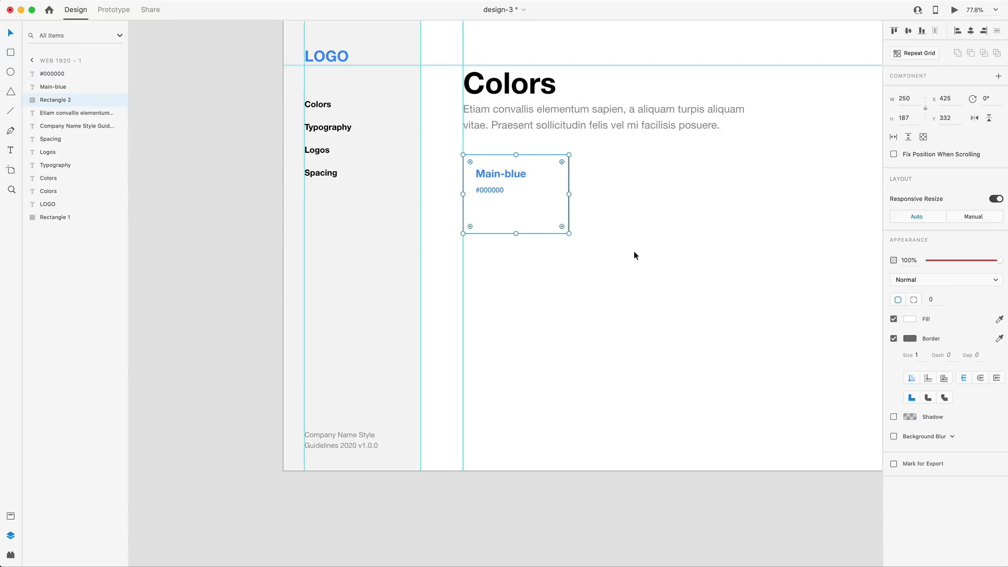
{"action": "left_click", "coordinate": [894, 338]}
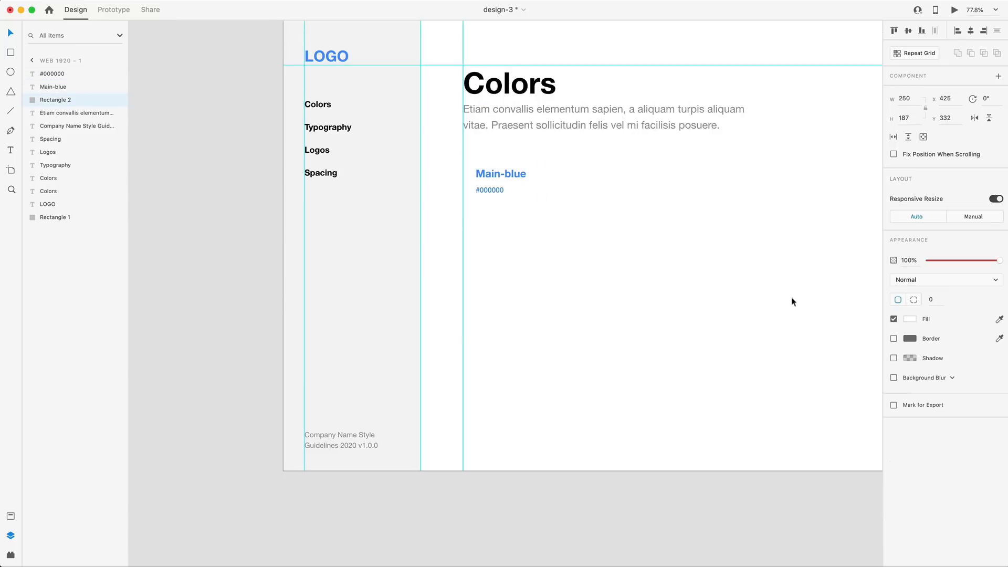
{"action": "left_click", "coordinate": [909, 318]}
{"action": "left_click_drag", "start_coordinate": [874, 267], "coordinate": [846, 261]}
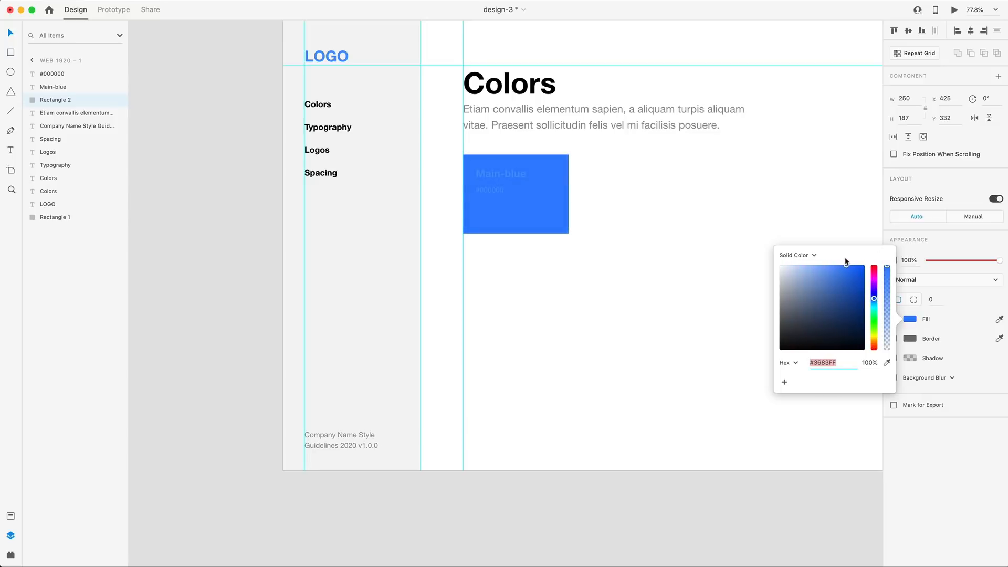
{"action": "left_click", "coordinate": [485, 267]}
Change the fill of the Main-blue and #000000 labels on the blue card to white
{"action": "left_click_drag", "start_coordinate": [594, 272], "coordinate": [514, 176]}
{"action": "left_click", "coordinate": [546, 200], "text": "shift"}
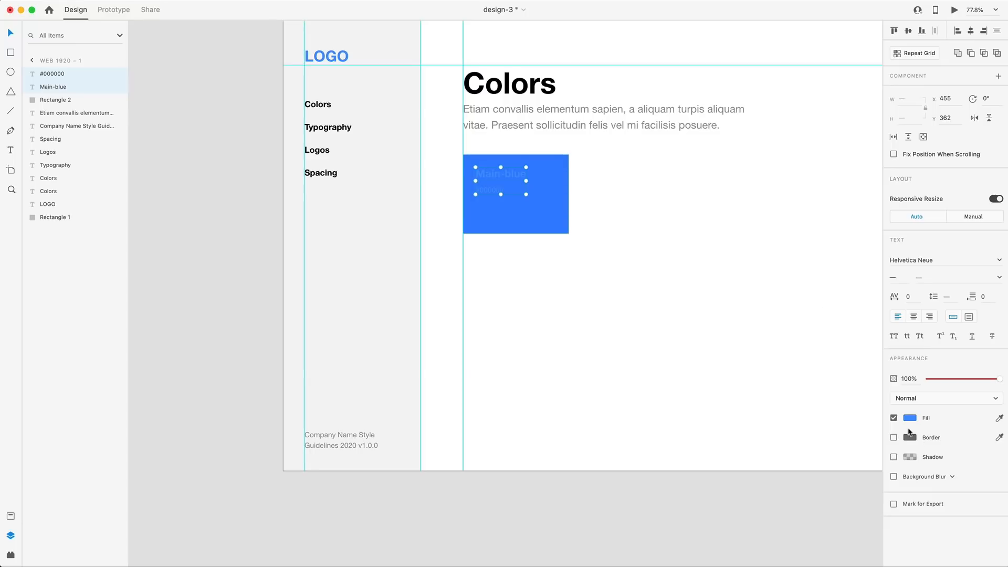
{"action": "left_click", "coordinate": [909, 421]}
{"action": "left_click_drag", "start_coordinate": [819, 381], "coordinate": [687, 282]}
{"action": "left_click", "coordinate": [669, 253]}
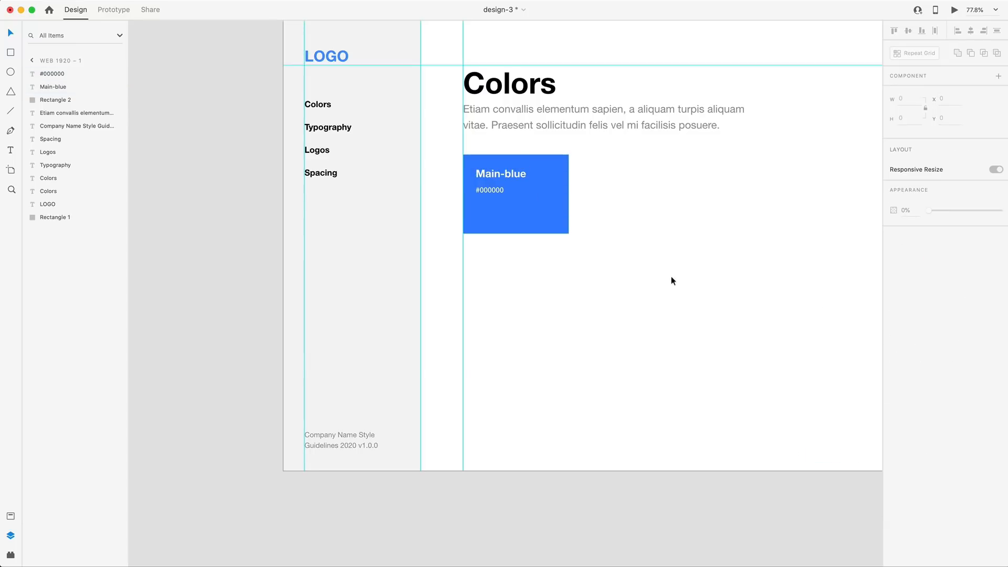
Make the card with its labels a repeat grid and extend it horizontally to the right margin guide
{"action": "scroll", "coordinate": [677, 278], "scroll_direction": "down", "scroll_amount": 4}
{"action": "scroll", "coordinate": [691, 286], "scroll_direction": "right", "scroll_amount": 3}
{"action": "left_click_drag", "start_coordinate": [502, 278], "coordinate": [390, 183]}
{"action": "left_click", "coordinate": [915, 53]}
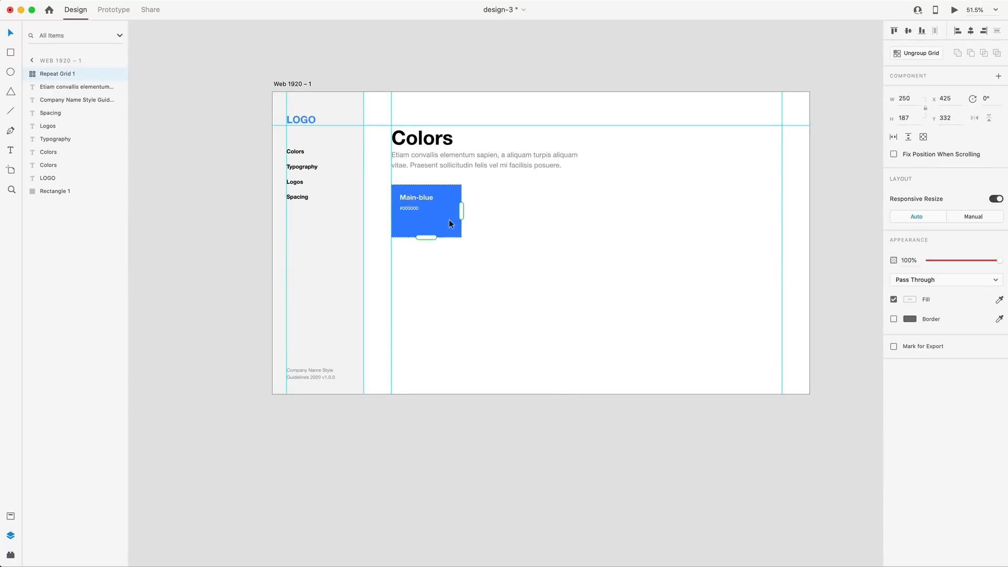
{"action": "left_click_drag", "start_coordinate": [463, 211], "coordinate": [783, 210]}
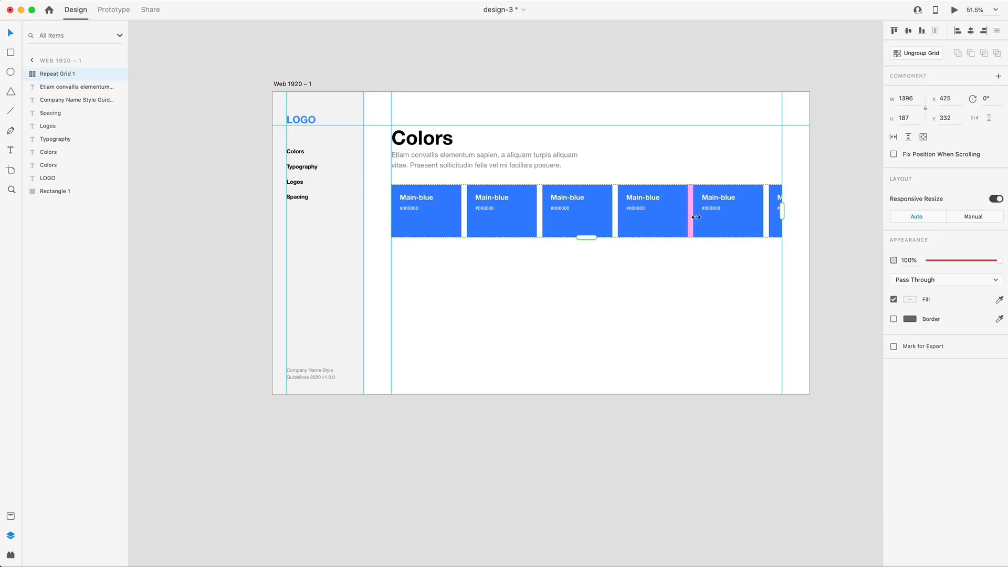
Widen the grid's gaps to about 37 so five cards end at the right margin guide, and ungroup the grid
{"action": "left_click_drag", "start_coordinate": [691, 218], "coordinate": [706, 218]}
{"action": "left_click_drag", "start_coordinate": [803, 214], "coordinate": [777, 212]}
{"action": "left_click", "coordinate": [902, 53]}
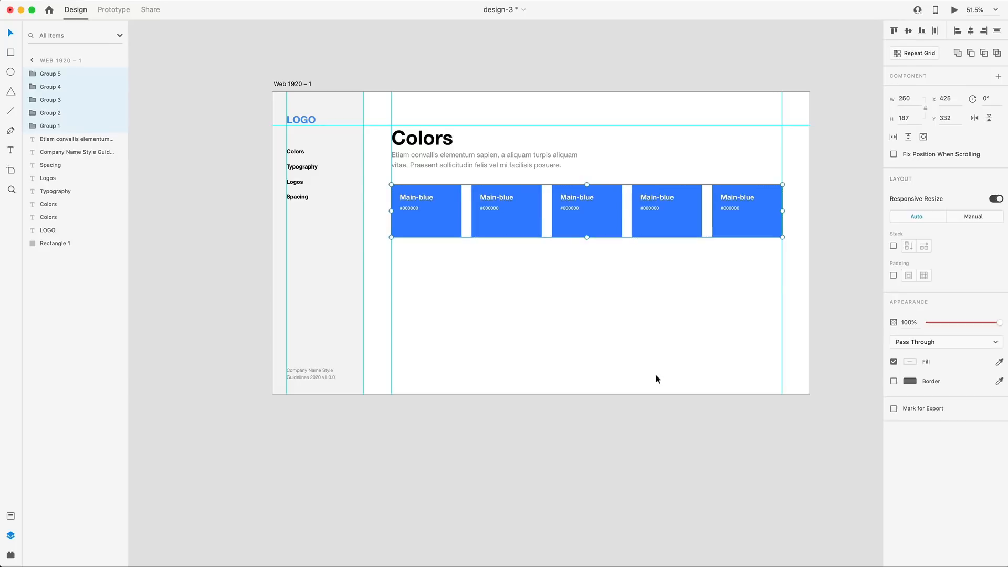
{"action": "left_click", "coordinate": [665, 315]}
{"action": "scroll", "coordinate": [665, 315], "scroll_direction": "down", "scroll_amount": 1}
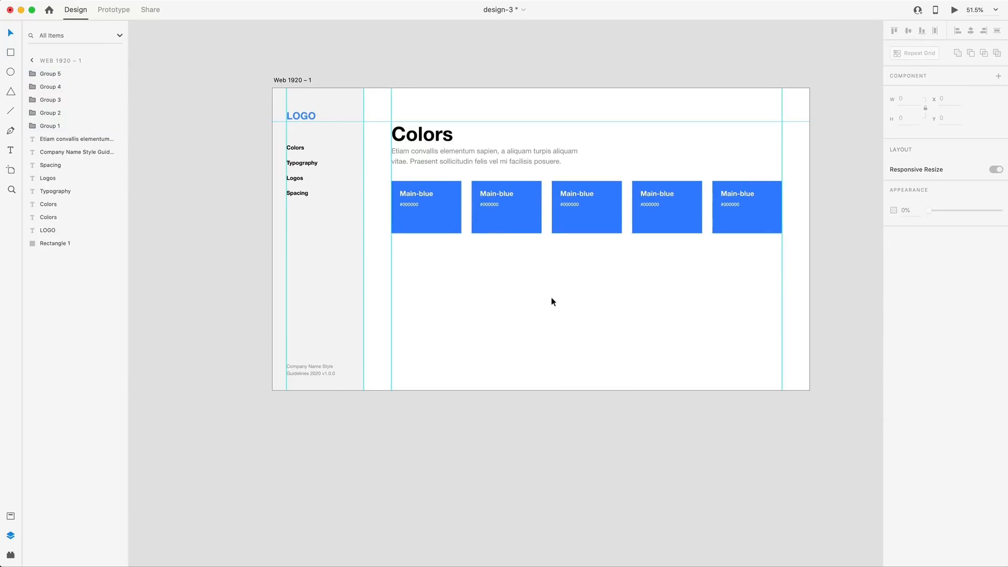
Duplicate the first card into a second row directly below it and nudge the copy up to y 556
{"action": "left_click_drag", "start_coordinate": [753, 267], "coordinate": [444, 271]}
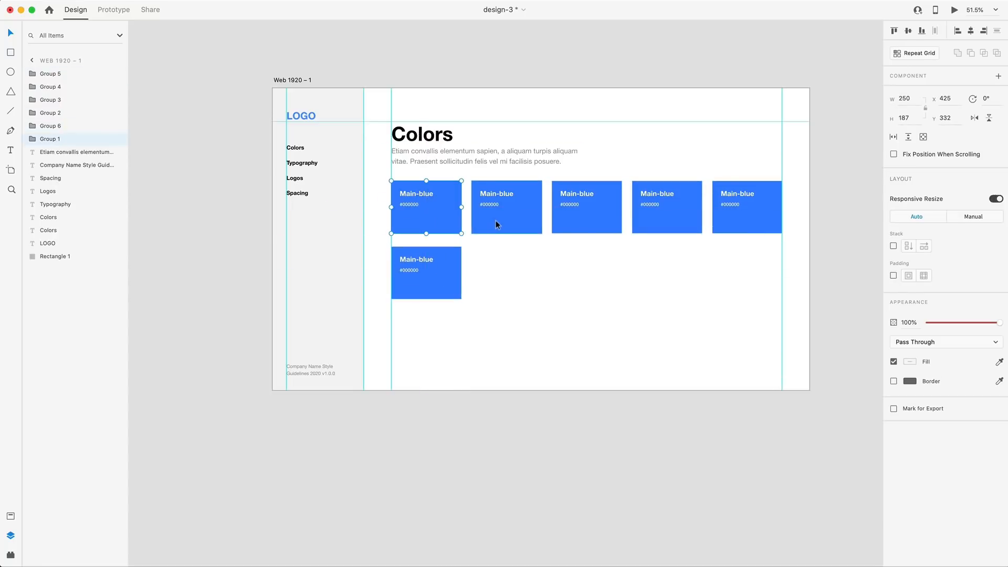
{"action": "left_click_drag", "start_coordinate": [477, 309], "coordinate": [408, 247]}
{"action": "key", "text": "shift+Up"}
{"action": "left_click", "coordinate": [458, 314]}
Duplicate the second-row card beside itself at x 710, y 556, under the second card of the upper row
{"action": "scroll", "coordinate": [458, 314], "scroll_direction": "up", "scroll_amount": 5}
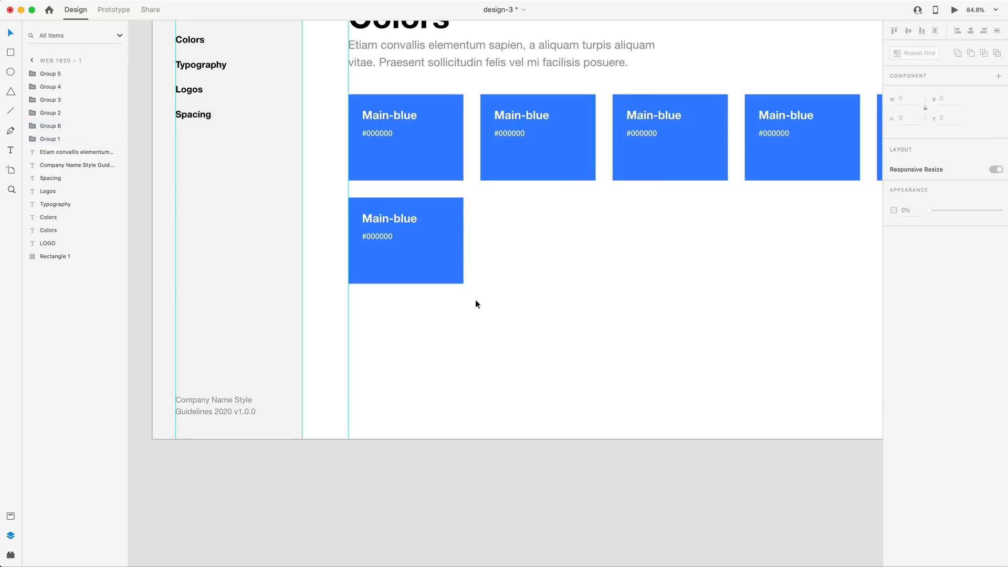
{"action": "scroll", "coordinate": [476, 302], "scroll_direction": "left", "scroll_amount": 2}
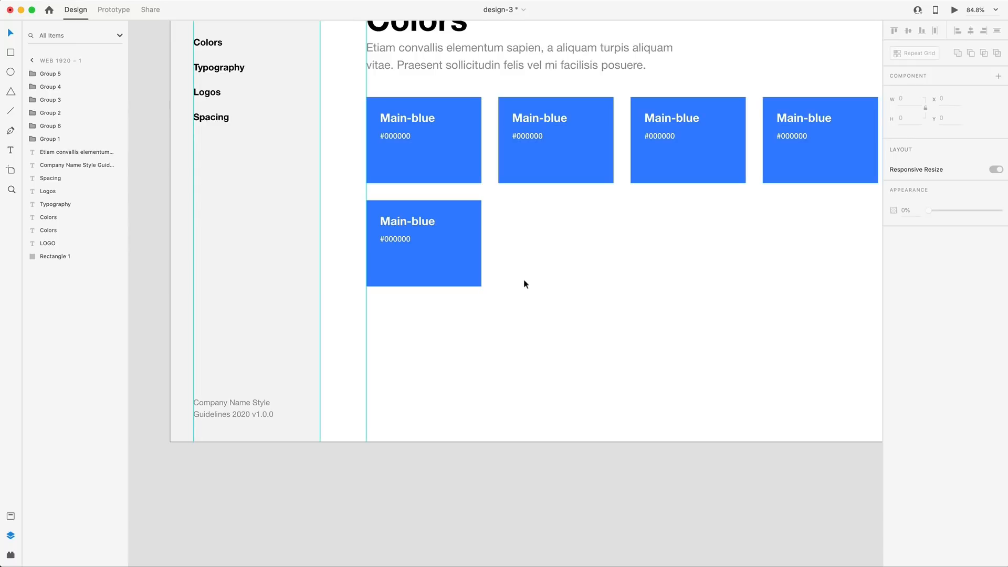
{"action": "left_click_drag", "start_coordinate": [507, 300], "coordinate": [350, 189]}
{"action": "left_click_drag", "start_coordinate": [433, 260], "coordinate": [562, 263]}
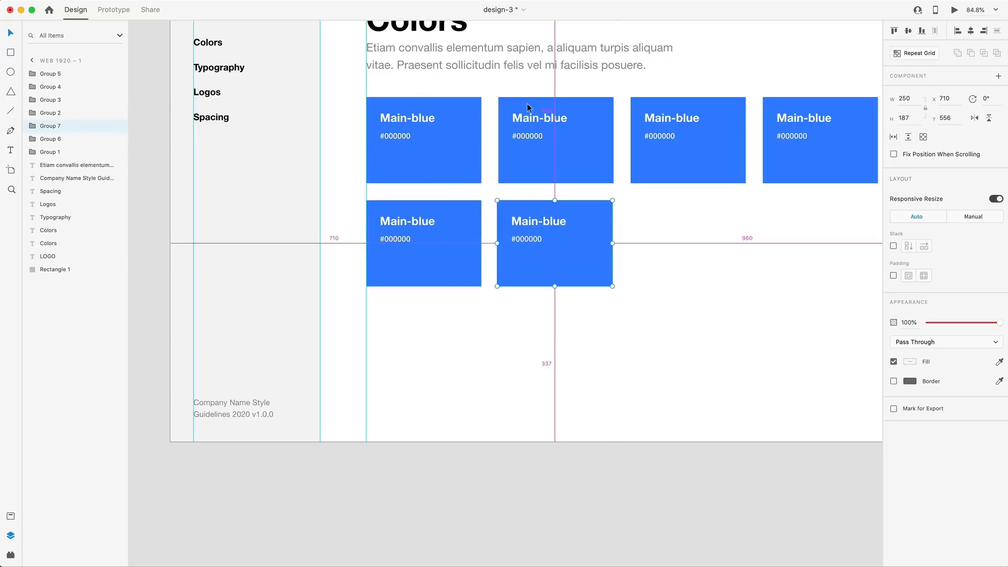
{"action": "left_click", "coordinate": [599, 343]}
Draw a 535 by 138 reference rectangle below the two second-row cards, spanning their combined width
{"action": "scroll", "coordinate": [434, 331], "scroll_direction": "up", "scroll_amount": 5}
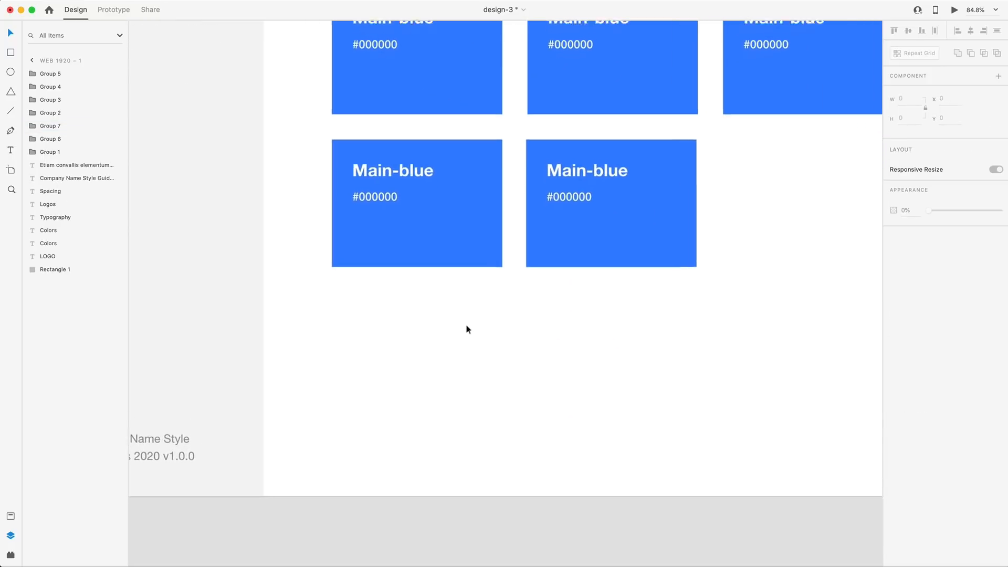
{"action": "left_click", "coordinate": [10, 52]}
{"action": "left_click_drag", "start_coordinate": [329, 270], "coordinate": [704, 368]}
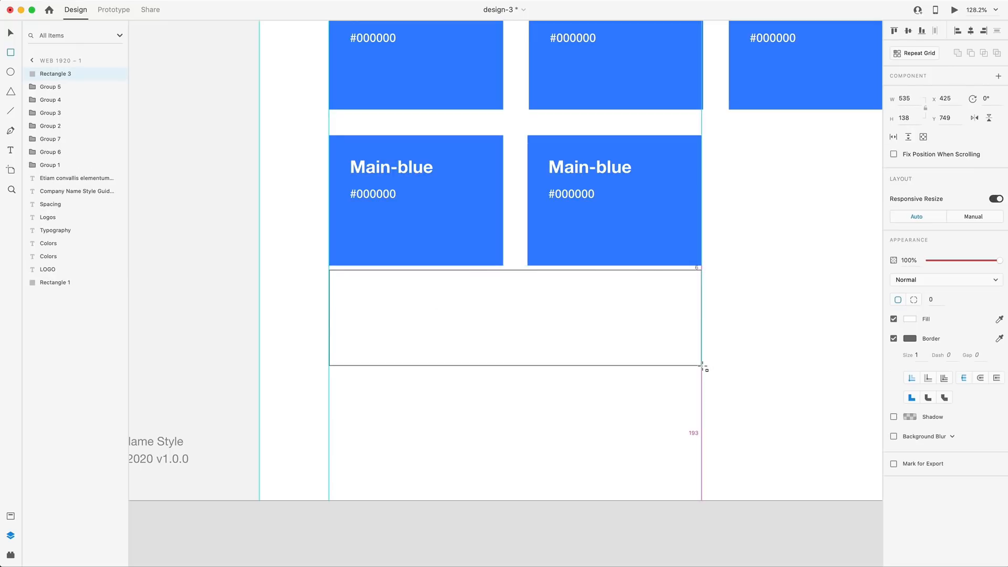
Widen the two second-row cards until they meet at the reference rectangle's centre, and delete that rectangle
{"action": "key", "text": "v"}
{"action": "left_click", "coordinate": [503, 211]}
{"action": "left_click_drag", "start_coordinate": [506, 201], "coordinate": [517, 199]}
{"action": "left_click", "coordinate": [533, 206]}
{"action": "left_click", "coordinate": [564, 284]}
{"action": "key", "text": "Delete"}
Fill the background rectangle of the second card in the lower row with a darker blue
{"action": "double_click", "coordinate": [565, 228]}
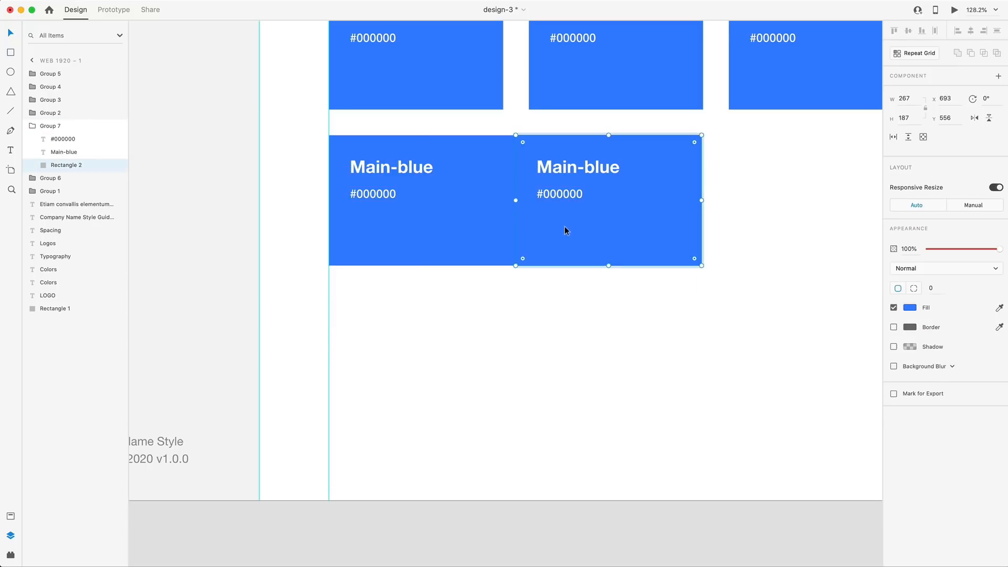
{"action": "left_click", "coordinate": [911, 308]}
{"action": "left_click_drag", "start_coordinate": [847, 255], "coordinate": [852, 259]}
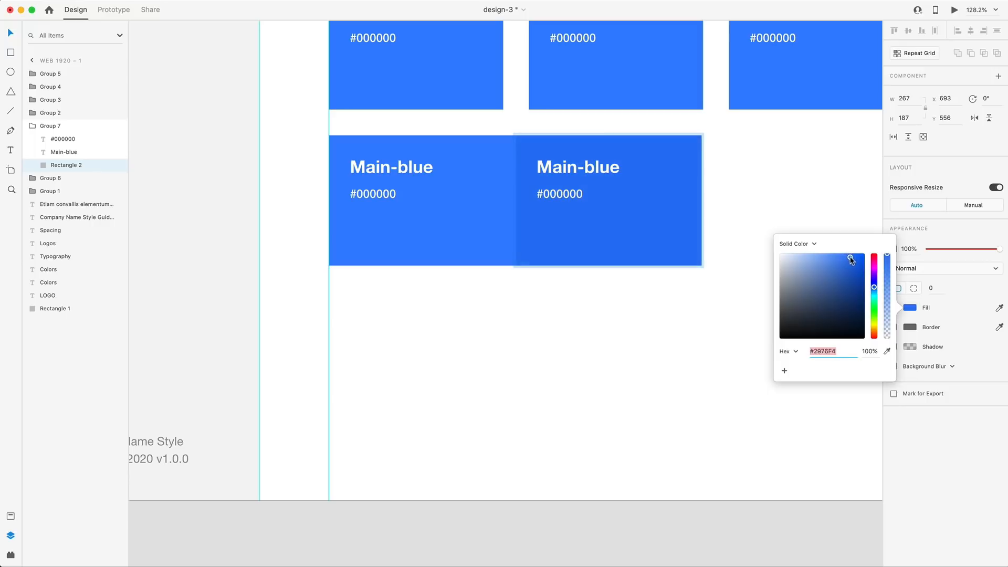
{"action": "left_click", "coordinate": [773, 204]}
Copy the upper row's last three cards into the second row at y 556, and replace the upper row's last two with the joined blue pair
{"action": "scroll", "coordinate": [733, 312], "scroll_direction": "down", "scroll_amount": 5}
{"action": "scroll", "coordinate": [729, 319], "scroll_direction": "right", "scroll_amount": 5}
{"action": "left_click_drag", "start_coordinate": [743, 255], "coordinate": [559, 217]}
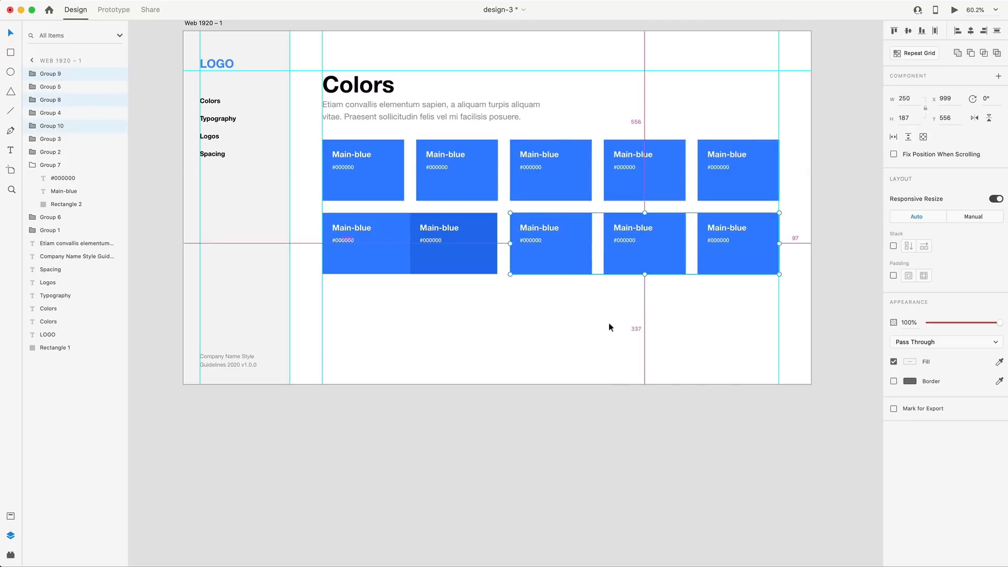
{"action": "left_click", "coordinate": [640, 375]}
{"action": "left_click_drag", "start_coordinate": [383, 255], "coordinate": [665, 181]}
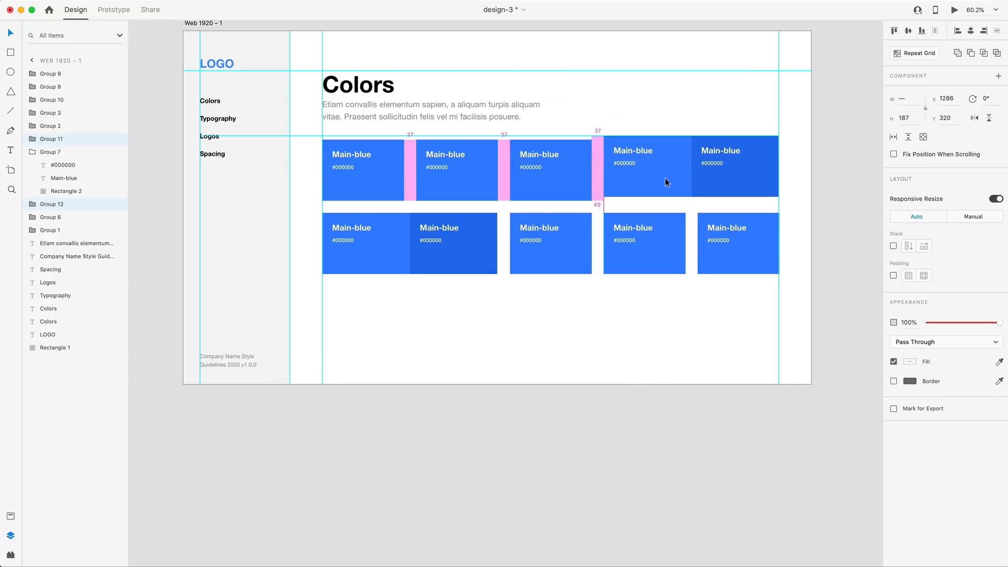
{"action": "left_click", "coordinate": [572, 347]}
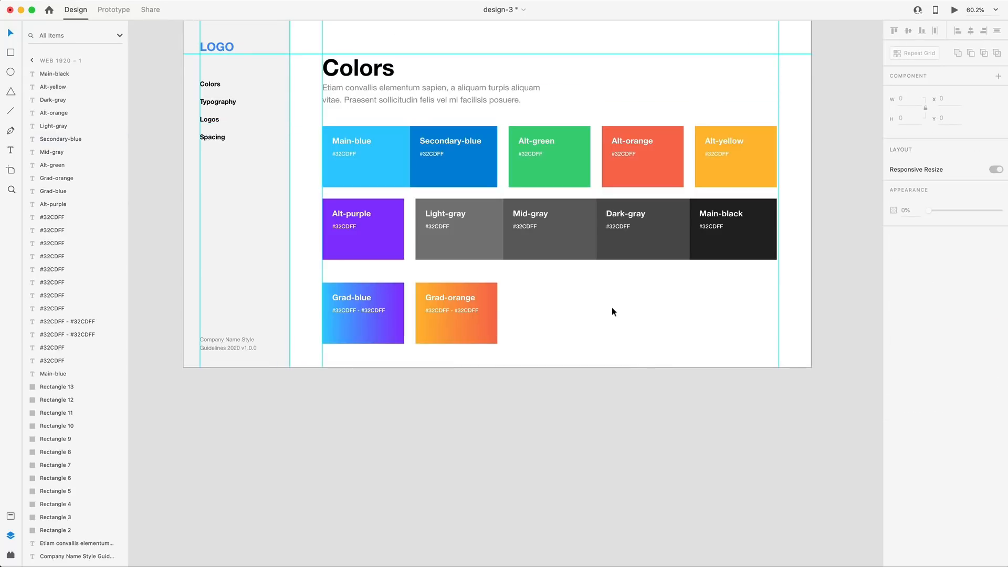
Review the Colors section's swatch cards, their names and hex labels, and the gradient cards
{"action": "left_click", "coordinate": [434, 155]}
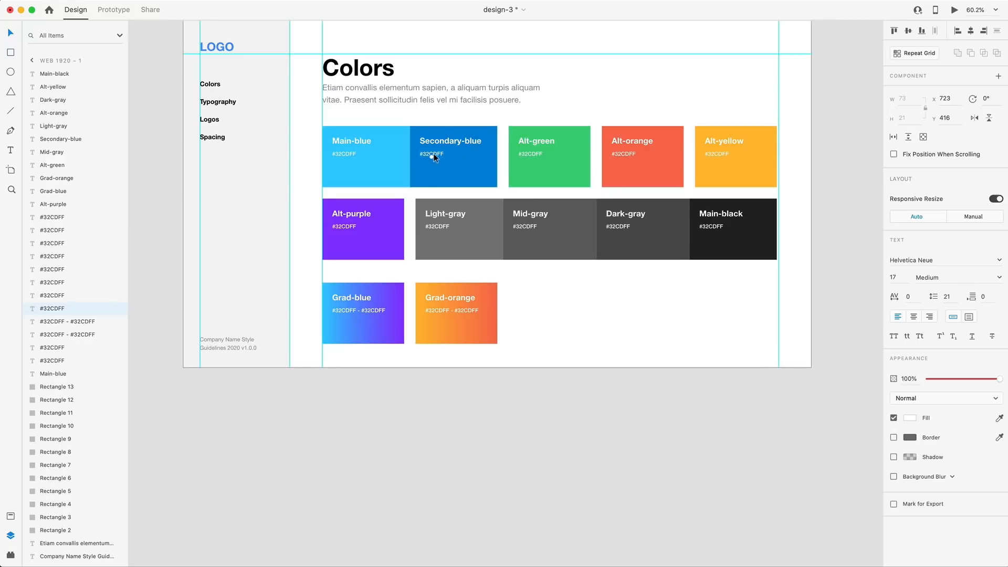
{"action": "left_click", "coordinate": [697, 312]}
{"action": "scroll", "coordinate": [709, 321], "scroll_direction": "up", "scroll_amount": 3}
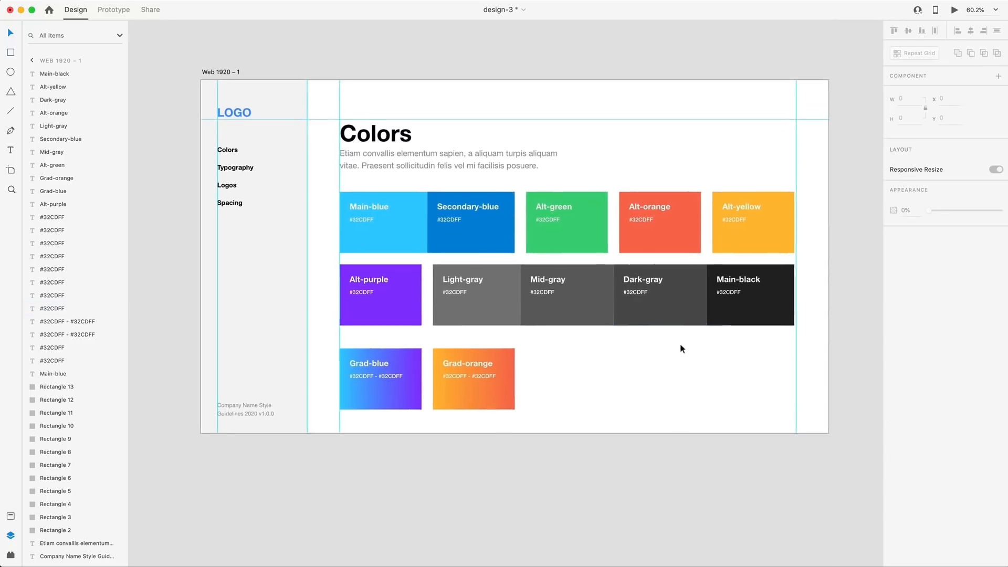
{"action": "scroll", "coordinate": [683, 342], "scroll_direction": "down", "scroll_amount": 2}
{"action": "scroll", "coordinate": [684, 342], "scroll_direction": "right", "scroll_amount": 2}
{"action": "scroll", "coordinate": [631, 323], "scroll_direction": "up", "scroll_amount": 2}
{"action": "scroll", "coordinate": [630, 323], "scroll_direction": "left", "scroll_amount": 2}
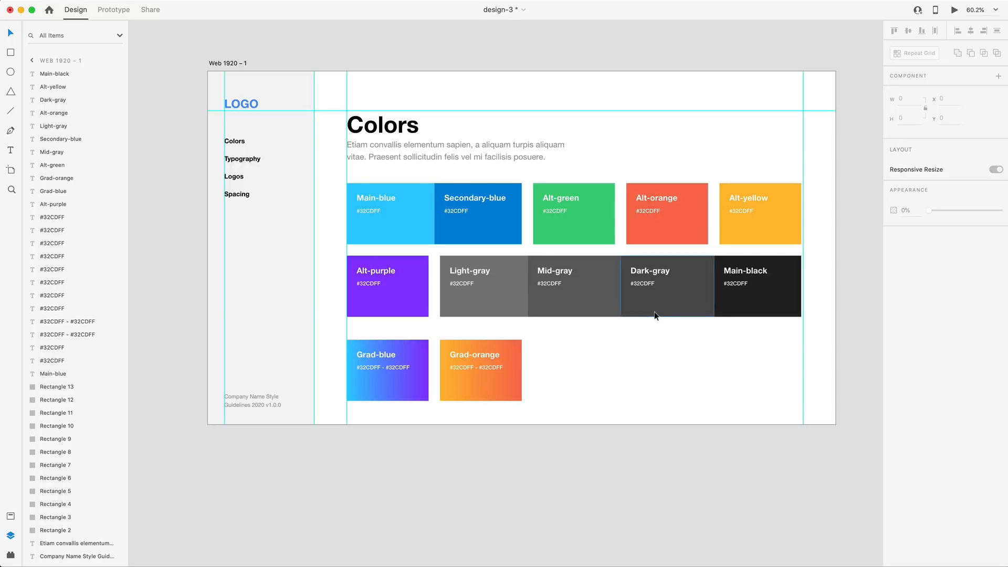
{"action": "double_click", "coordinate": [364, 209]}
{"action": "scroll", "coordinate": [723, 339], "scroll_direction": "down", "scroll_amount": 3}
{"action": "scroll", "coordinate": [724, 343], "scroll_direction": "down", "scroll_amount": 3}
{"action": "scroll", "coordinate": [724, 343], "scroll_direction": "right", "scroll_amount": 2}
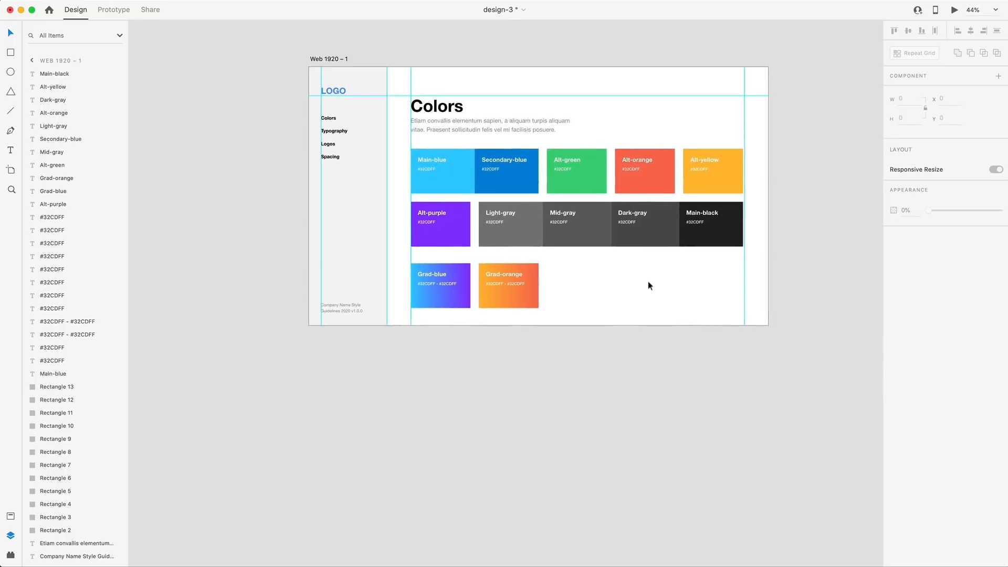
Set the height of the Web 1920 – 1 artboard to 2160
{"action": "left_click", "coordinate": [644, 289]}
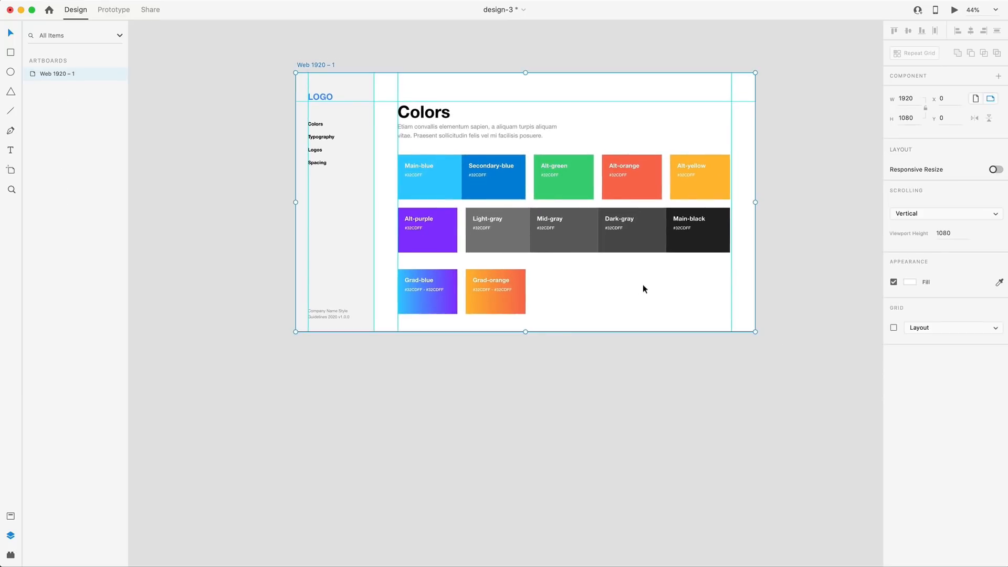
{"action": "left_click", "coordinate": [915, 117]}
{"action": "key", "text": "Return"}
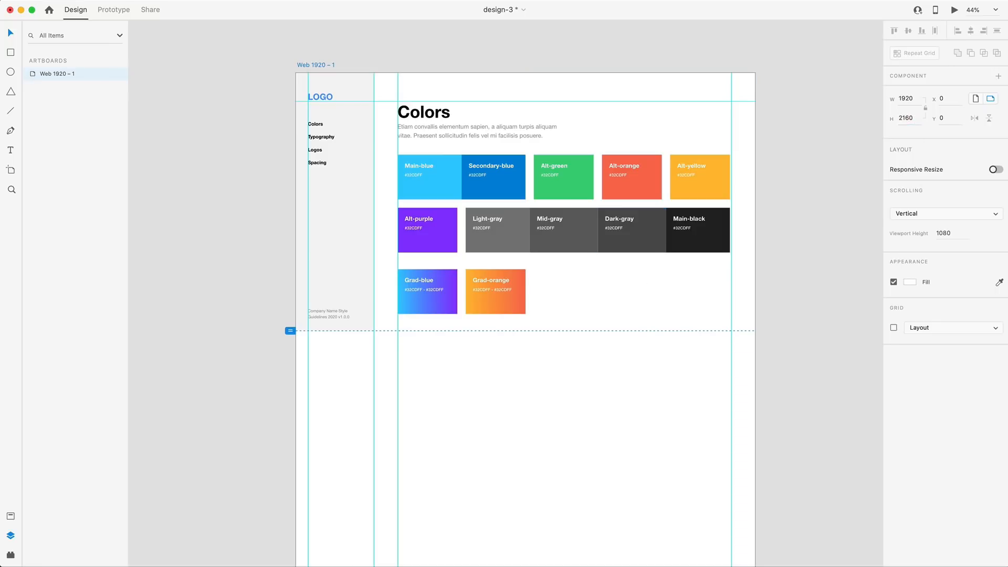
Duplicate the Colors heading, paragraph and all swatch cards into the artboard's lower half at x 425, y 1158
{"action": "scroll", "coordinate": [879, 159], "scroll_direction": "down", "scroll_amount": 3}
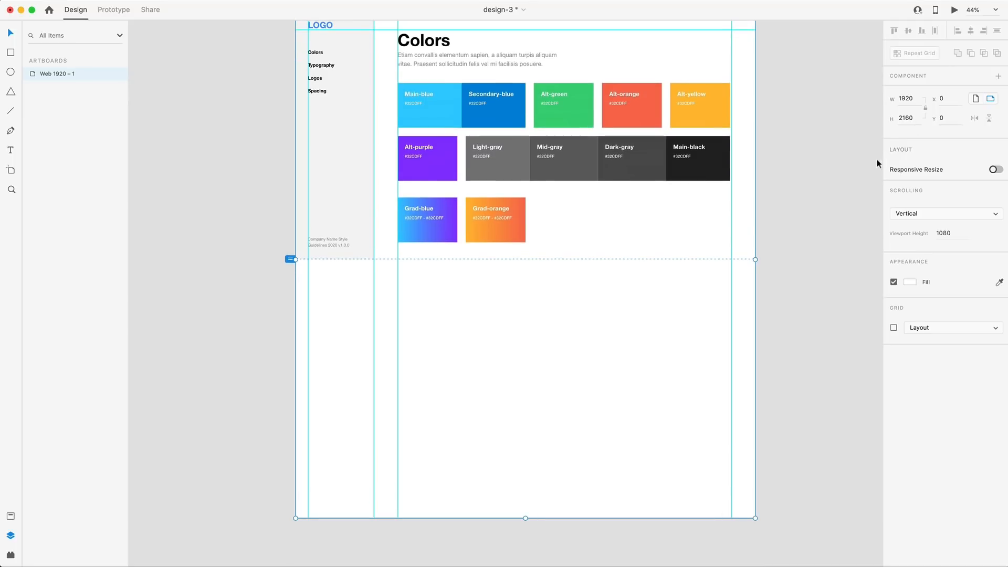
{"action": "left_click_drag", "start_coordinate": [741, 253], "coordinate": [468, 296]}
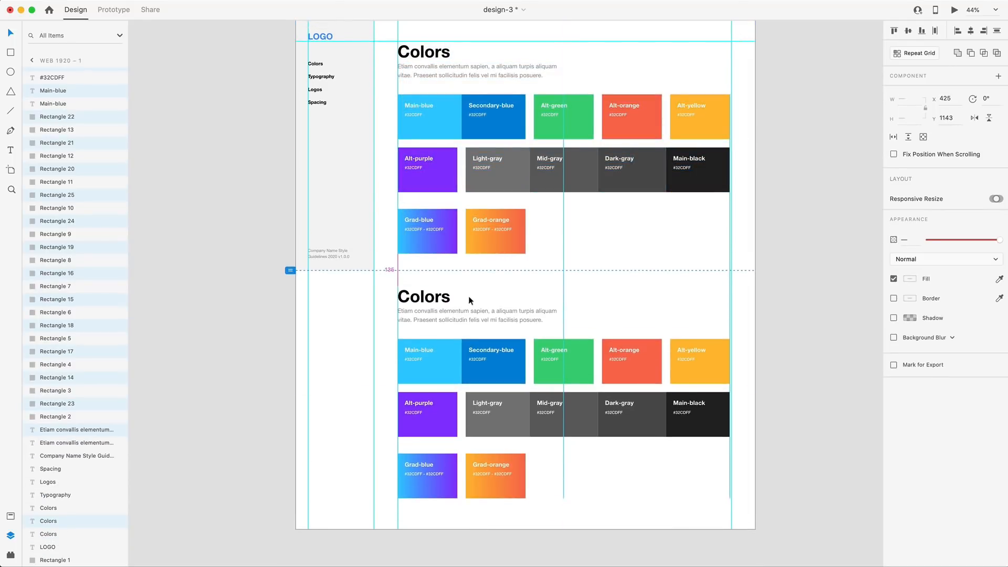
{"action": "key", "text": "Down"}
{"action": "key", "text": "Down"}
{"action": "key", "text": "Down"}
{"action": "key", "text": "Down"}
{"action": "key", "text": "Down"}
{"action": "key", "text": "Down"}
{"action": "key", "text": "Down"}
{"action": "key", "text": "Down"}
{"action": "key", "text": "Down"}
{"action": "key", "text": "Down"}
{"action": "key", "text": "Down"}
{"action": "key", "text": "Down"}
{"action": "key", "text": "Down"}
{"action": "key", "text": "Down"}
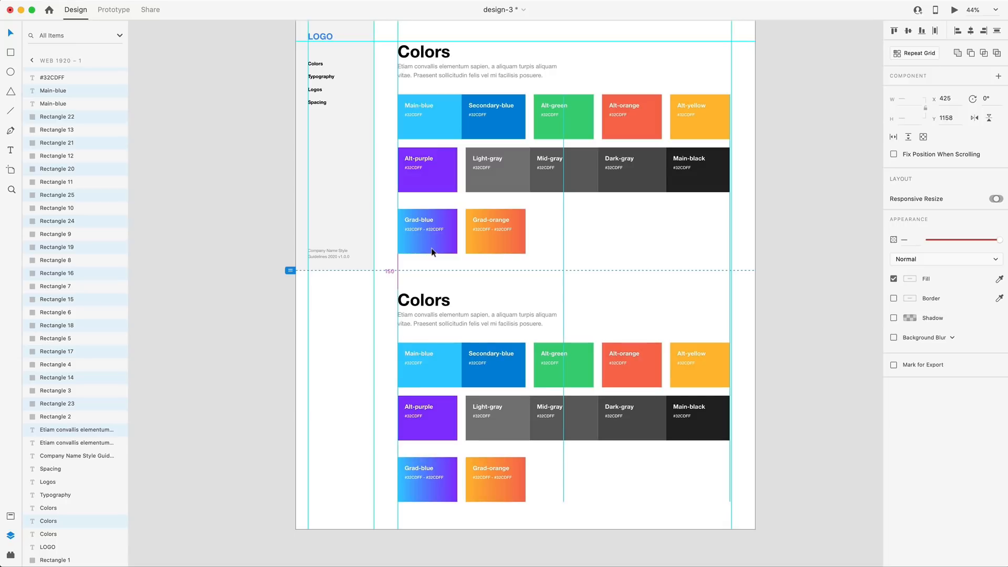
Change the copied section's heading text to "Typography"
{"action": "scroll", "coordinate": [598, 273], "scroll_direction": "down", "scroll_amount": 2}
{"action": "scroll", "coordinate": [611, 276], "scroll_direction": "down", "scroll_amount": 3}
{"action": "scroll", "coordinate": [610, 277], "scroll_direction": "left", "scroll_amount": 1}
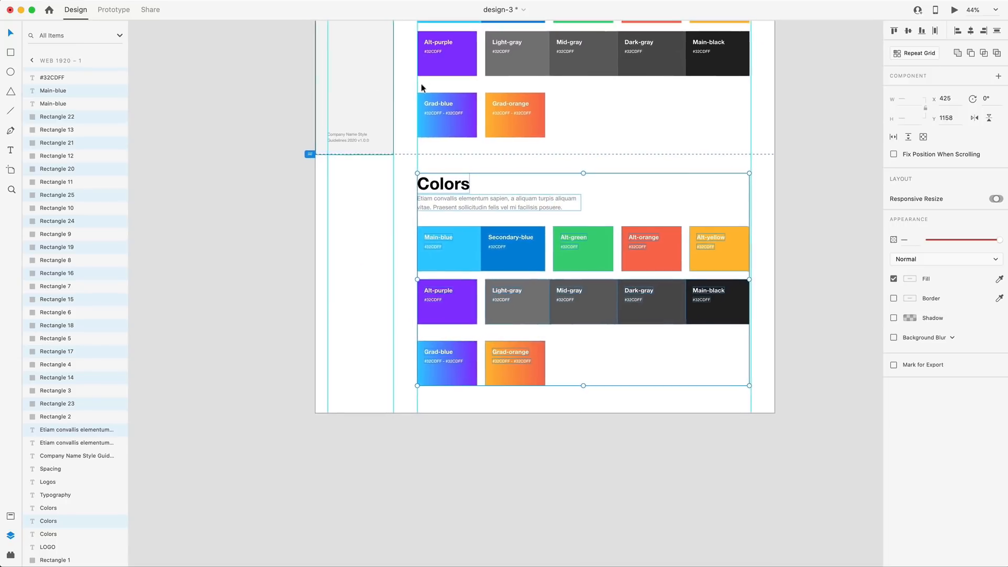
{"action": "scroll", "coordinate": [403, 251], "scroll_direction": "down", "scroll_amount": 1}
{"action": "scroll", "coordinate": [402, 251], "scroll_direction": "left", "scroll_amount": 1}
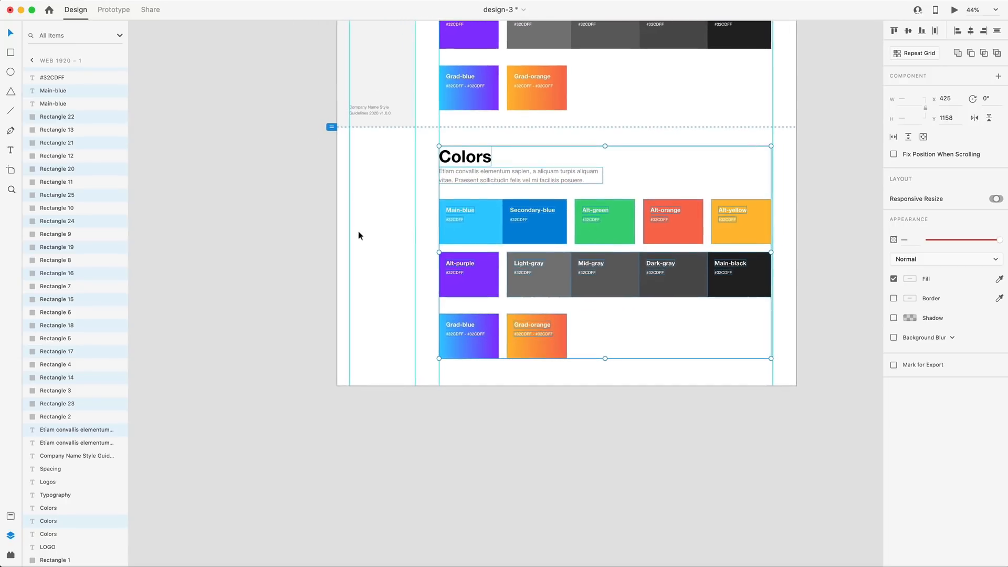
{"action": "left_click", "coordinate": [359, 232]}
{"action": "double_click", "coordinate": [459, 161]}
{"action": "type", "text": "Typography"}
{"action": "left_click", "coordinate": [678, 154]}
Delete the swatch cards below the Typography paragraph and paste the Helvetica Neue and Roboto type specimens in their place
{"action": "left_click", "coordinate": [469, 185]}
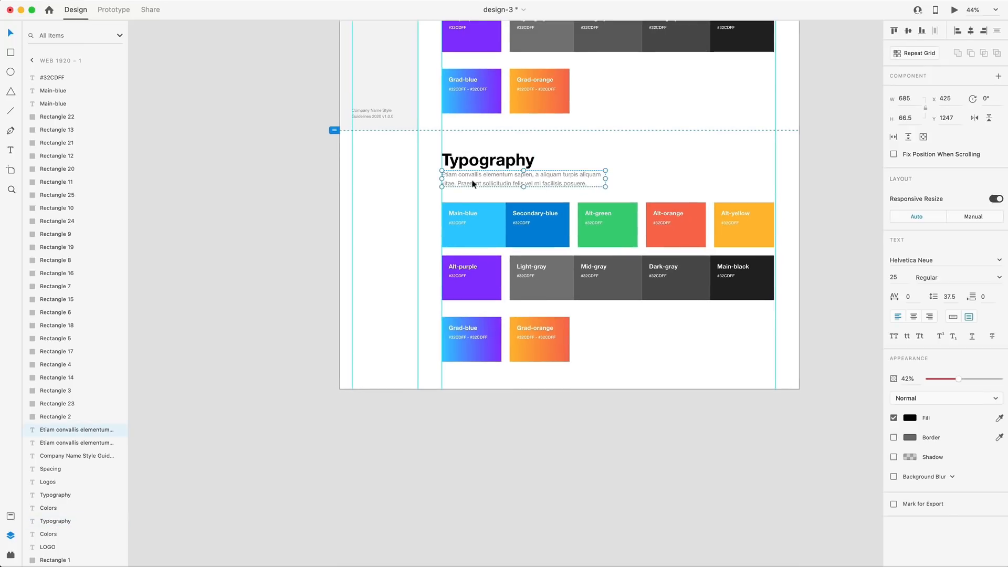
{"action": "key", "text": "Escape"}
{"action": "left_click_drag", "start_coordinate": [449, 198], "coordinate": [759, 379]}
{"action": "key", "text": "Delete"}
{"action": "key", "text": "super+v"}
{"action": "scroll", "coordinate": [630, 263], "scroll_direction": "down", "scroll_amount": 1}
{"action": "scroll", "coordinate": [571, 193], "scroll_direction": "down", "scroll_amount": 2}
{"action": "scroll", "coordinate": [511, 180], "scroll_direction": "up", "scroll_amount": 5}
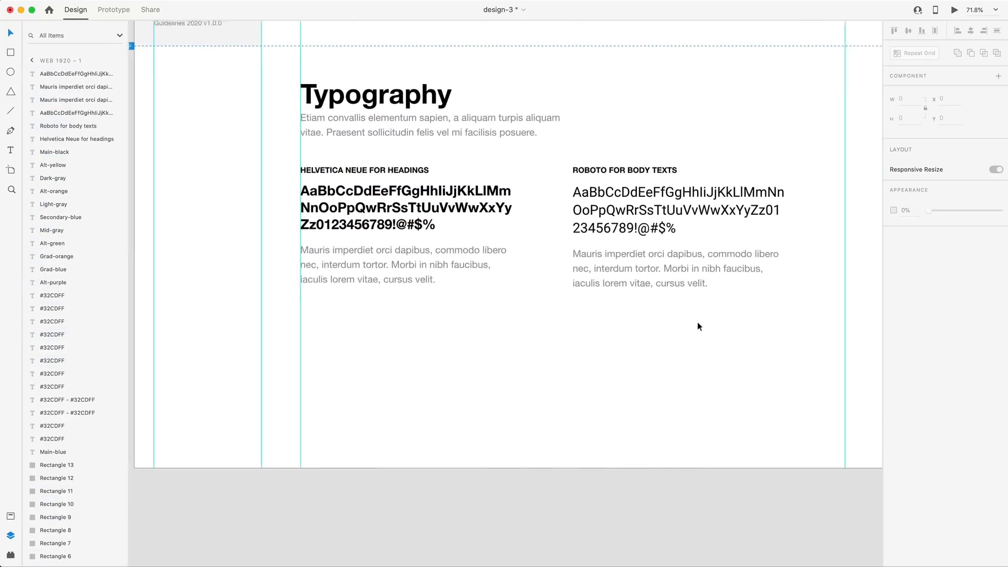
Inspect the text settings of the Helvetica Neue label and alphabet sample and of the grey paragraphs beneath both type specimens
{"action": "left_click", "coordinate": [326, 165]}
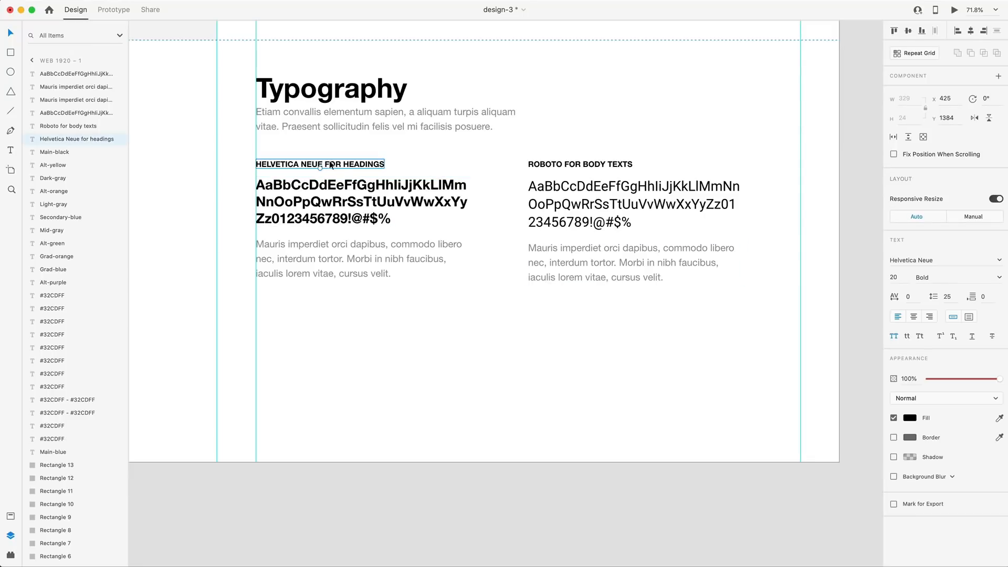
{"action": "left_click", "coordinate": [345, 197]}
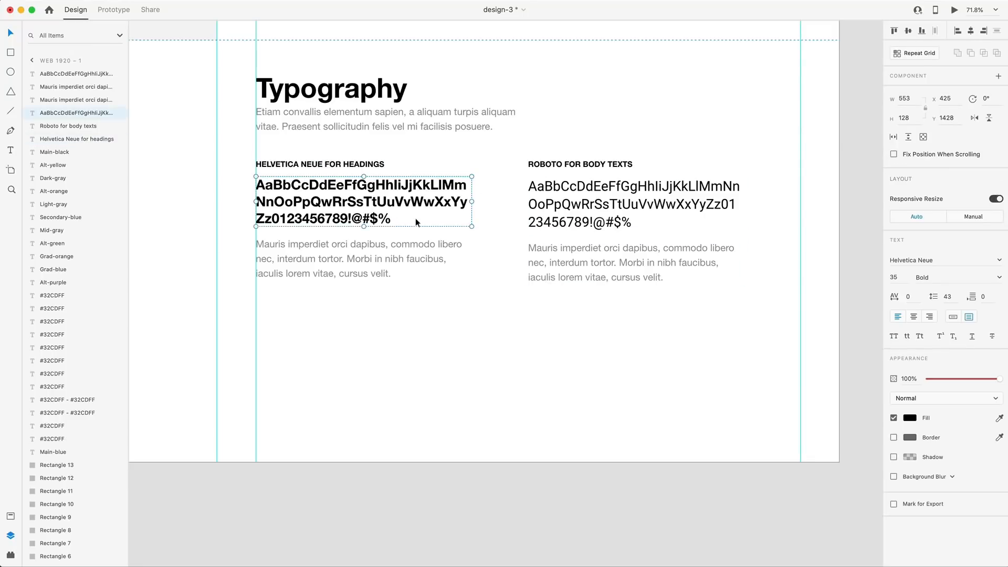
{"action": "left_click", "coordinate": [588, 210]}
{"action": "left_click_drag", "start_coordinate": [577, 294], "coordinate": [342, 268]}
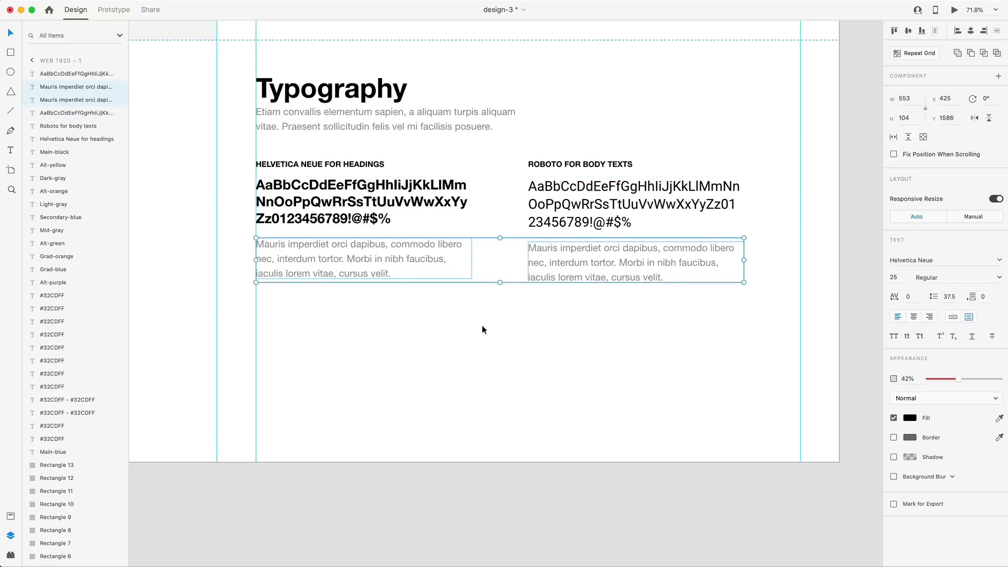
{"action": "left_click", "coordinate": [495, 341]}
Duplicate the Typography section below itself with its heading at x 425, y 1850, and change the heading text to "Logos"
{"action": "scroll", "coordinate": [497, 338], "scroll_direction": "down", "scroll_amount": 5}
{"action": "scroll", "coordinate": [498, 338], "scroll_direction": "down", "scroll_amount": 1}
{"action": "left_click_drag", "start_coordinate": [563, 325], "coordinate": [446, 313]}
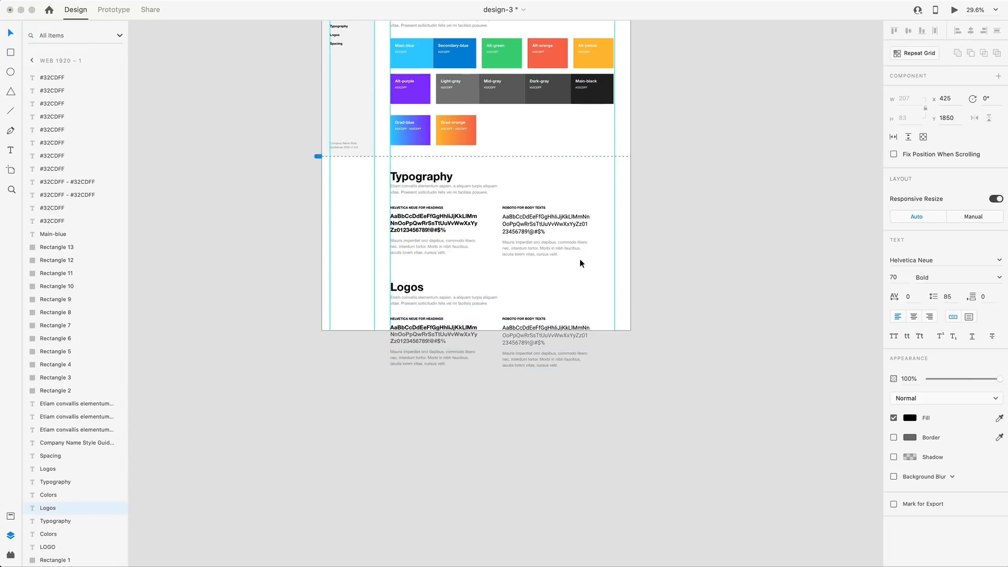
Extend the artboard to a height of about 2556 and replace the Logos section's type specimens with two 268 by 268 dark gray squares
{"action": "left_click", "coordinate": [483, 329]}
{"action": "left_click_drag", "start_coordinate": [479, 338], "coordinate": [479, 394]}
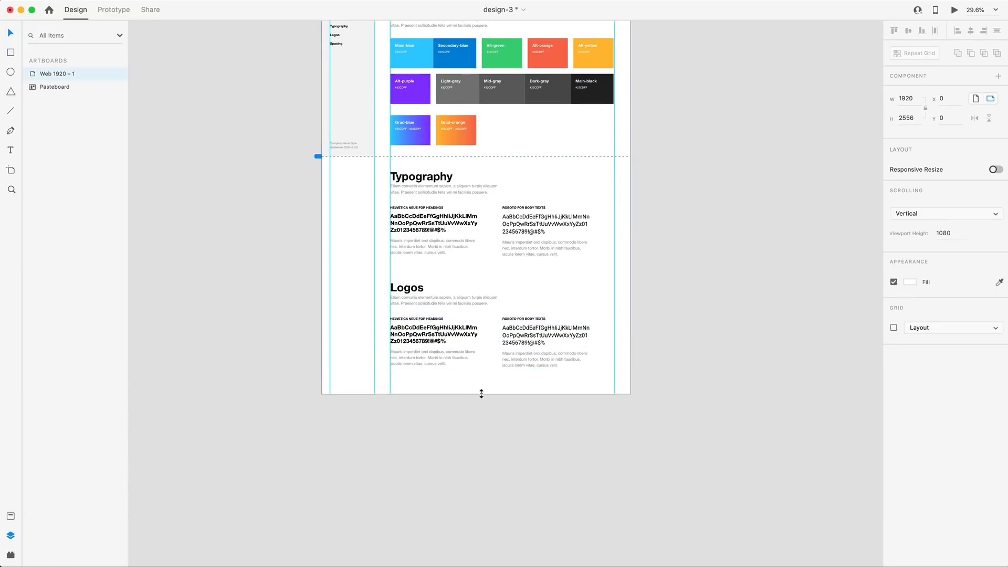
{"action": "left_click", "coordinate": [422, 346], "text": "shift"}
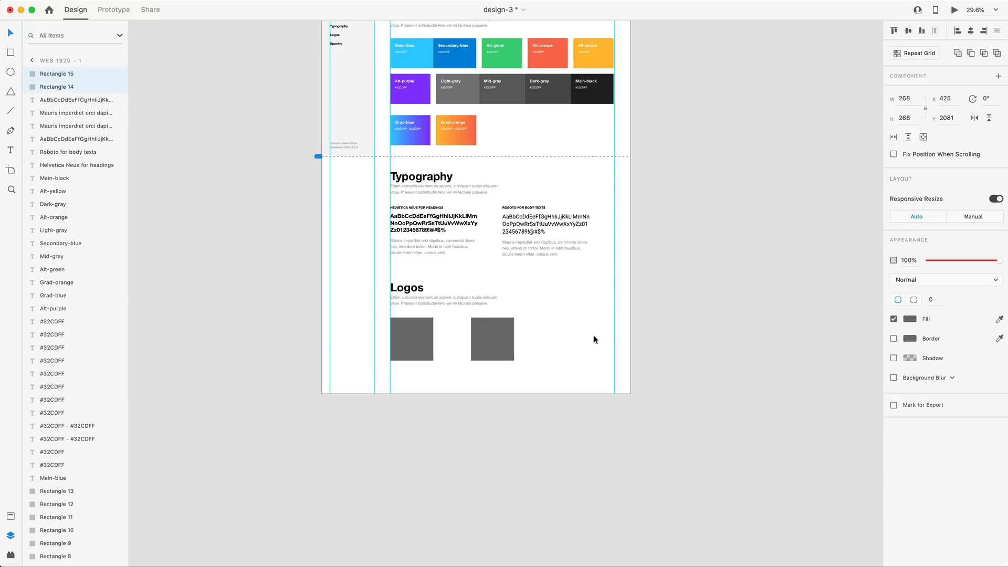
{"action": "left_click", "coordinate": [594, 338]}
Switch from designing to prototyping the style guide page
{"action": "scroll", "coordinate": [496, 377], "scroll_direction": "up", "scroll_amount": 3}
{"action": "scroll", "coordinate": [497, 378], "scroll_direction": "left", "scroll_amount": 2}
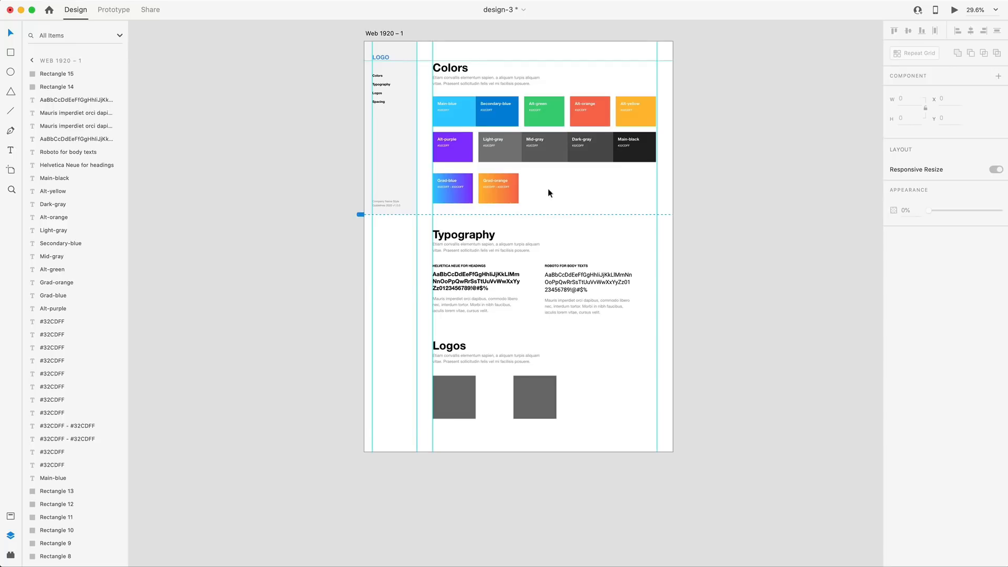
{"action": "scroll", "coordinate": [552, 192], "scroll_direction": "up", "scroll_amount": 1}
{"action": "scroll", "coordinate": [553, 191], "scroll_direction": "left", "scroll_amount": 2}
{"action": "left_click", "coordinate": [189, 56]}
{"action": "left_click", "coordinate": [116, 11]}
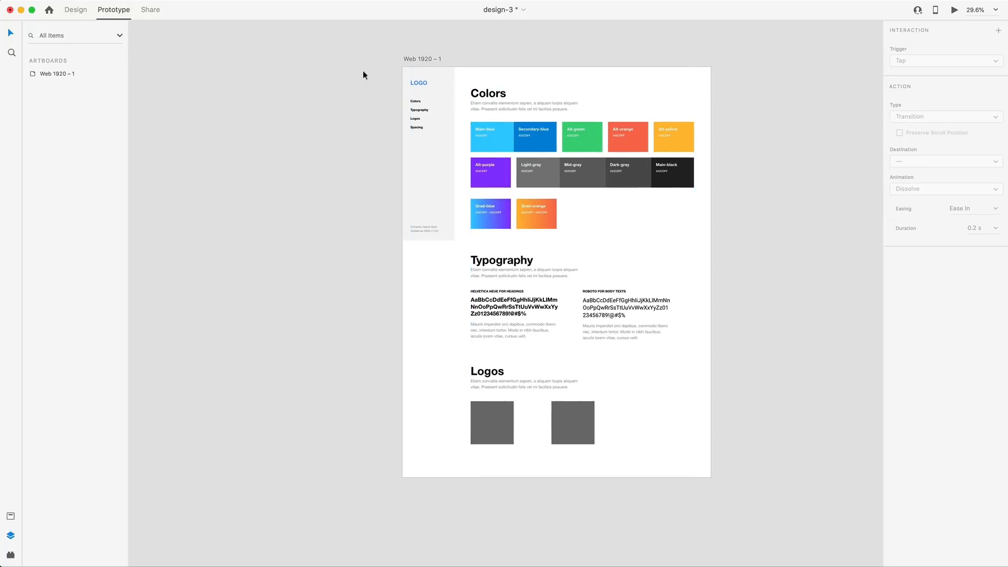
Link the sidebar's Colors item to the Colors heading with a Scroll To action on Tap, lasting 0.6 s
{"action": "scroll", "coordinate": [441, 100], "scroll_direction": "up", "scroll_amount": 5}
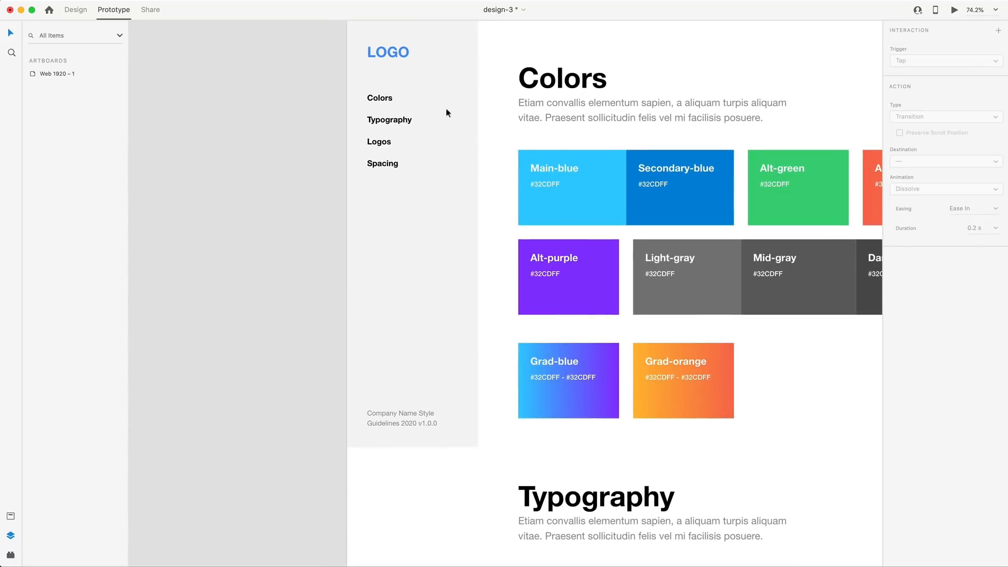
{"action": "scroll", "coordinate": [399, 110], "scroll_direction": "up", "scroll_amount": 1}
{"action": "scroll", "coordinate": [400, 111], "scroll_direction": "right", "scroll_amount": 1}
{"action": "double_click", "coordinate": [361, 120]}
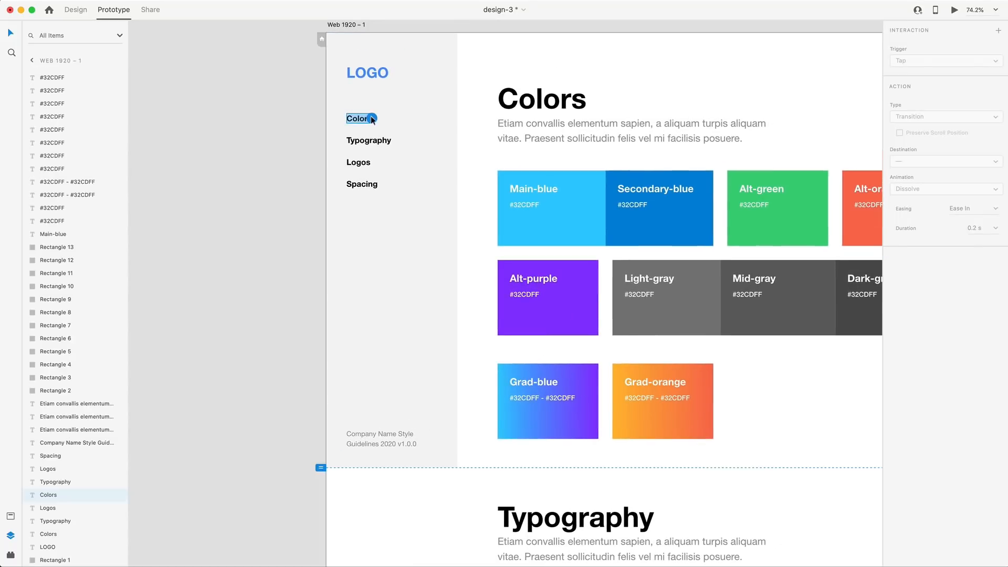
{"action": "left_click_drag", "start_coordinate": [372, 118], "coordinate": [556, 99]}
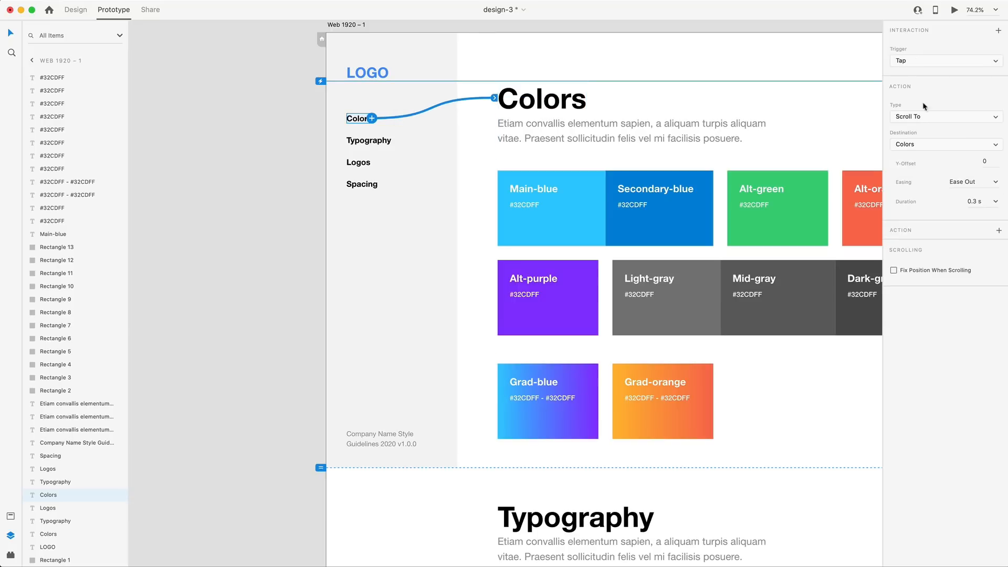
{"action": "left_click", "coordinate": [996, 201]}
{"action": "left_click", "coordinate": [976, 234]}
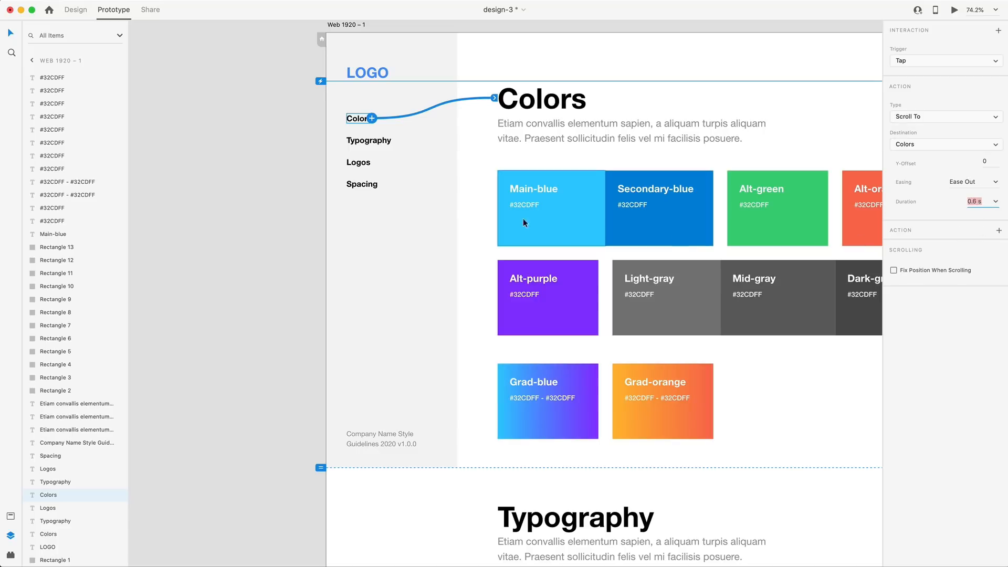
Link the sidebar's Typography and Logos items to their matching section headings with Scroll To actions on Tap
{"action": "left_click", "coordinate": [380, 141]}
{"action": "key", "text": "ctrl+0"}
{"action": "left_click_drag", "start_coordinate": [382, 137], "coordinate": [420, 267]}
{"action": "left_click", "coordinate": [350, 120]}
{"action": "left_click_drag", "start_coordinate": [355, 119], "coordinate": [415, 383]}
{"action": "left_click", "coordinate": [763, 237]}
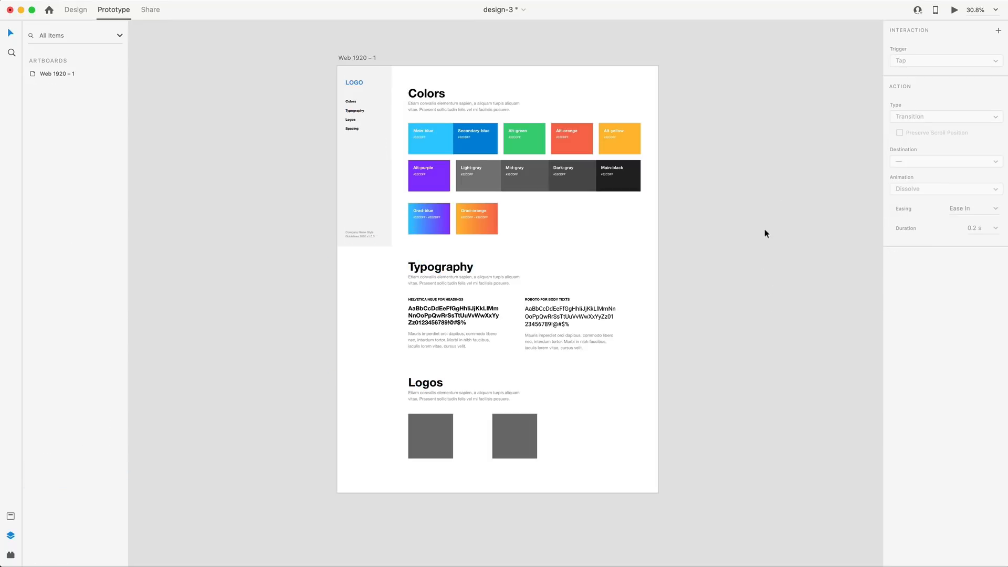
Preview the prototype, check how the sidebar behaves while the page scrolls, and close the preview
{"action": "left_click", "coordinate": [956, 10]}
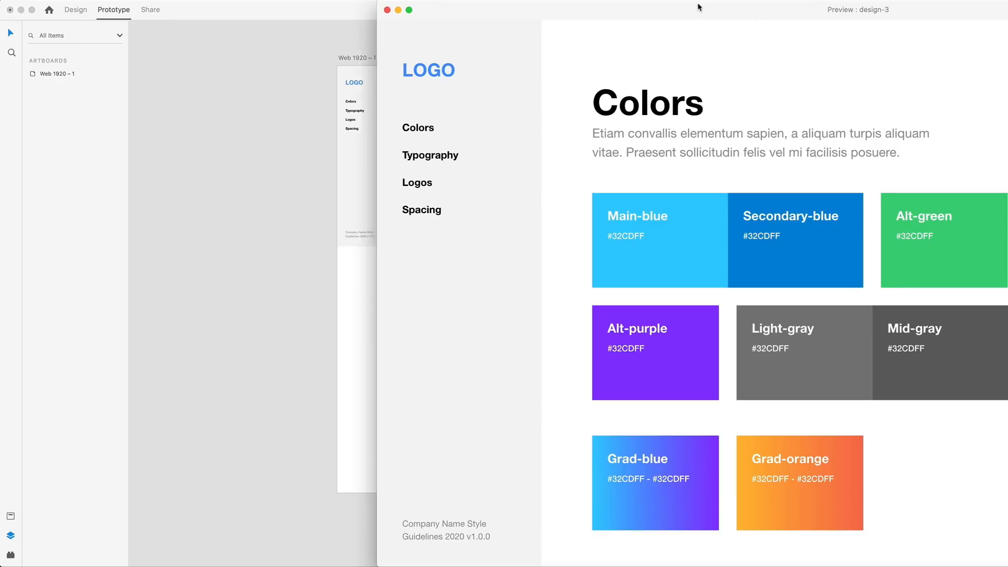
{"action": "double_click", "coordinate": [749, 9]}
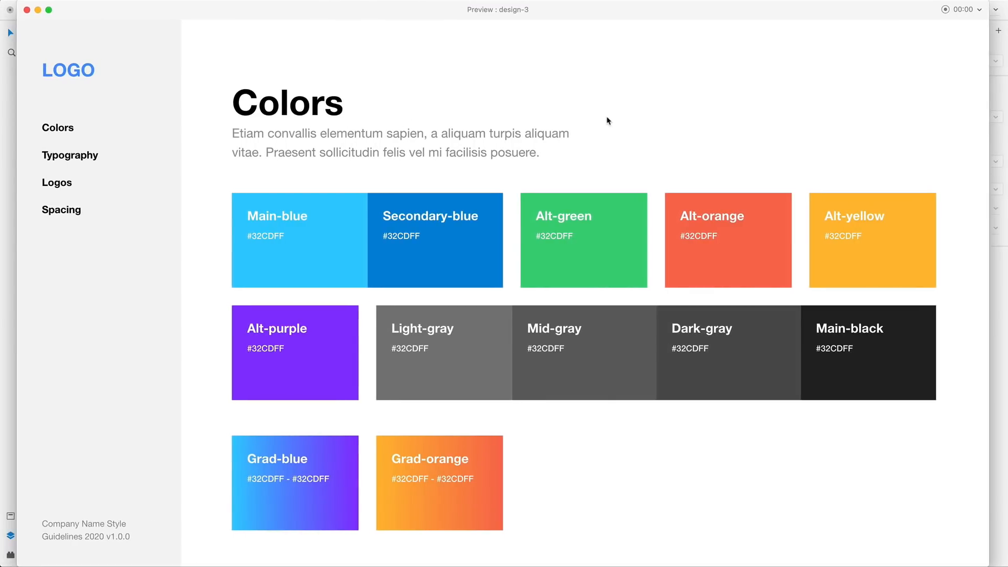
{"action": "scroll", "coordinate": [59, 131], "scroll_direction": "down", "scroll_amount": 2}
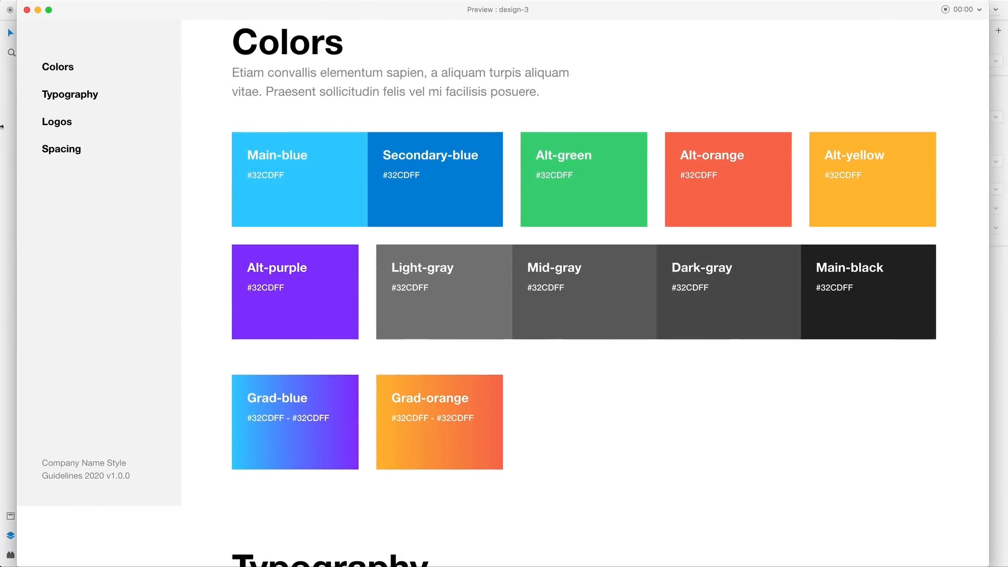
{"action": "scroll", "coordinate": [140, 142], "scroll_direction": "down", "scroll_amount": 7}
{"action": "scroll", "coordinate": [140, 142], "scroll_direction": "down", "scroll_amount": 4}
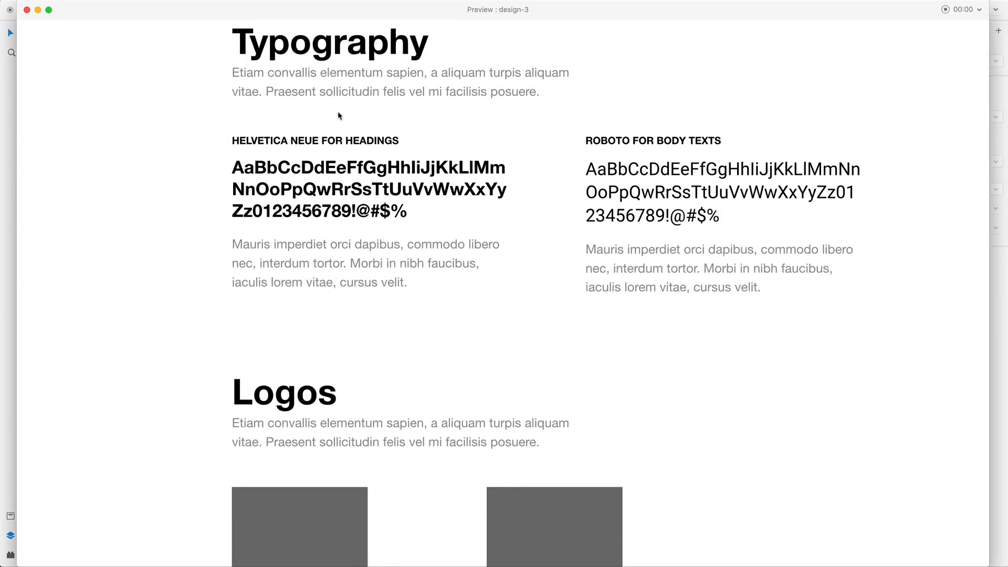
{"action": "scroll", "coordinate": [223, 212], "scroll_direction": "up", "scroll_amount": 13}
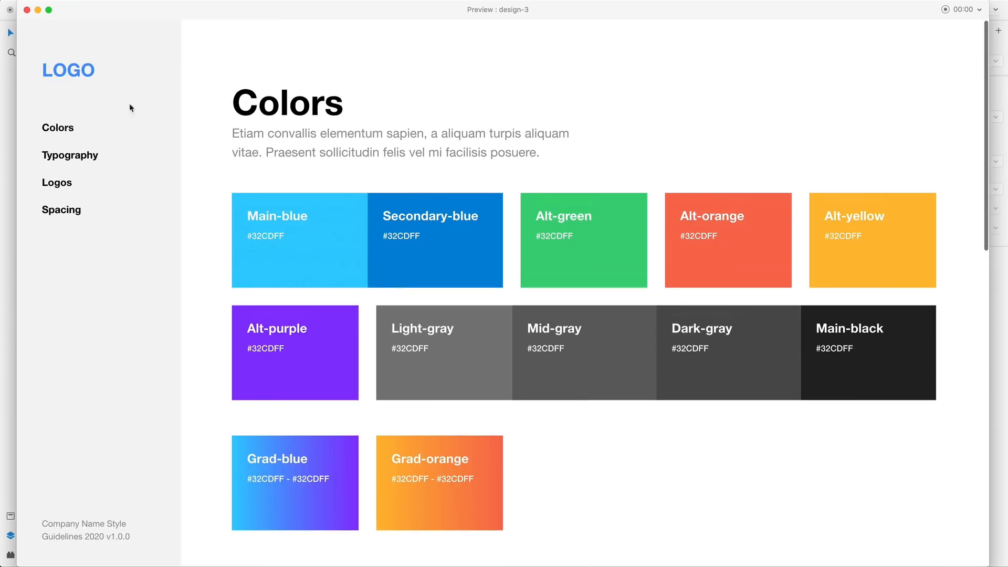
{"action": "left_click", "coordinate": [27, 10]}
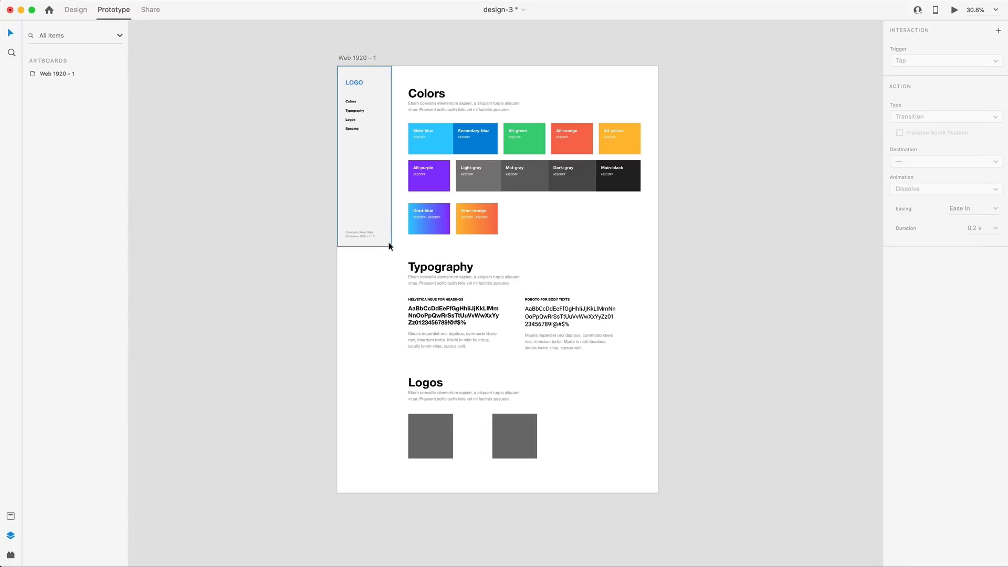
Fix the position of the sidebar background, logo, menu items and footer text when scrolling
{"action": "left_click_drag", "start_coordinate": [395, 245], "coordinate": [300, 52]}
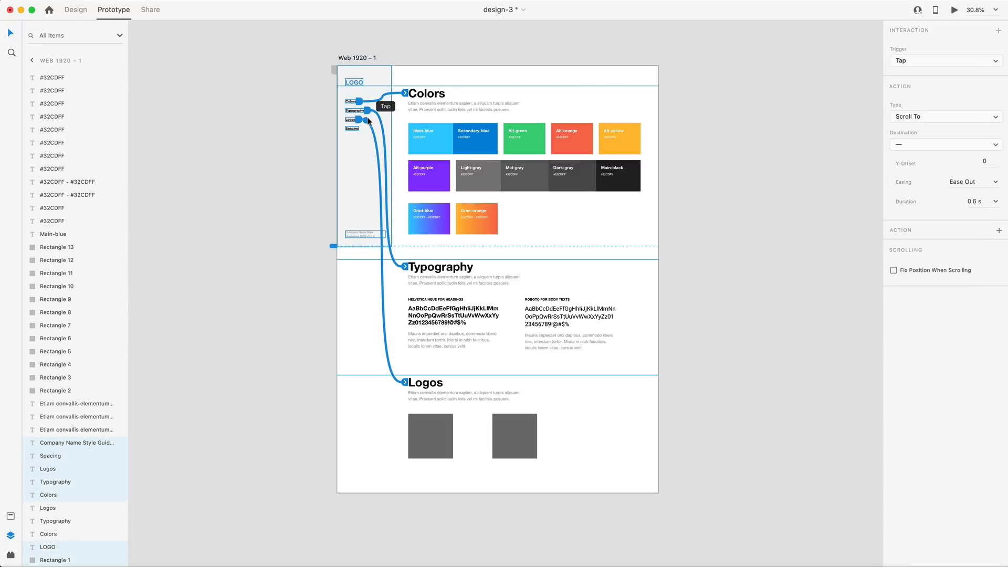
{"action": "left_click", "coordinate": [894, 278]}
{"action": "left_click", "coordinate": [750, 262]}
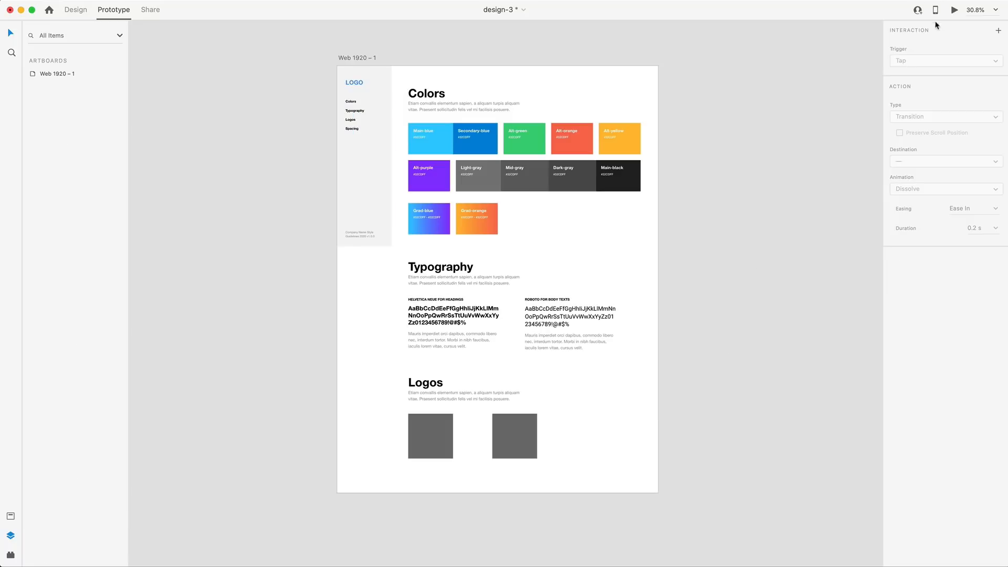
Preview the prototype again, test the sidebar's Colors, Typography and Logos links, and close the preview
{"action": "left_click", "coordinate": [954, 10]}
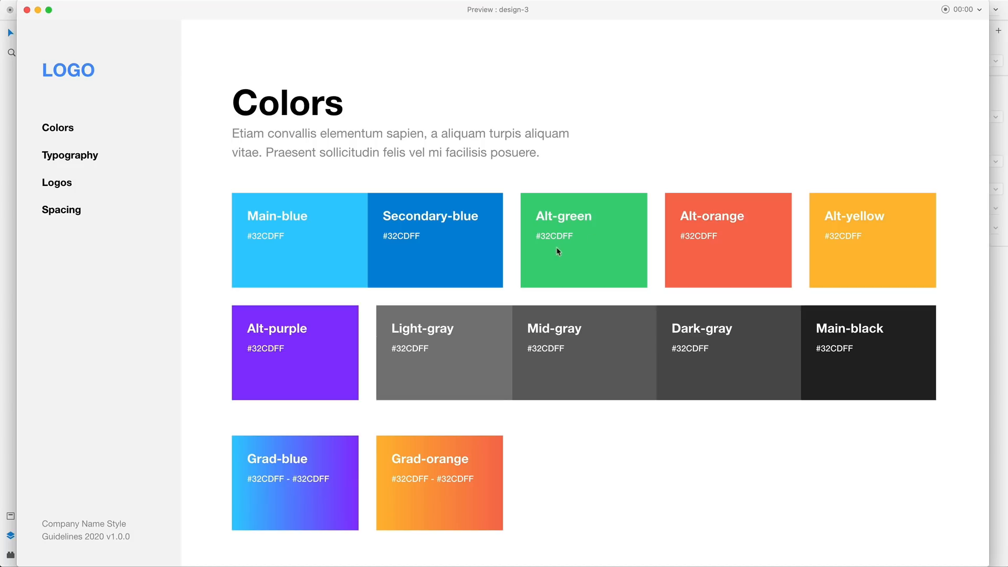
{"action": "left_click", "coordinate": [46, 130]}
{"action": "left_click", "coordinate": [70, 158]}
{"action": "left_click", "coordinate": [57, 183]}
{"action": "left_click", "coordinate": [58, 129]}
{"action": "key", "text": "super+w"}
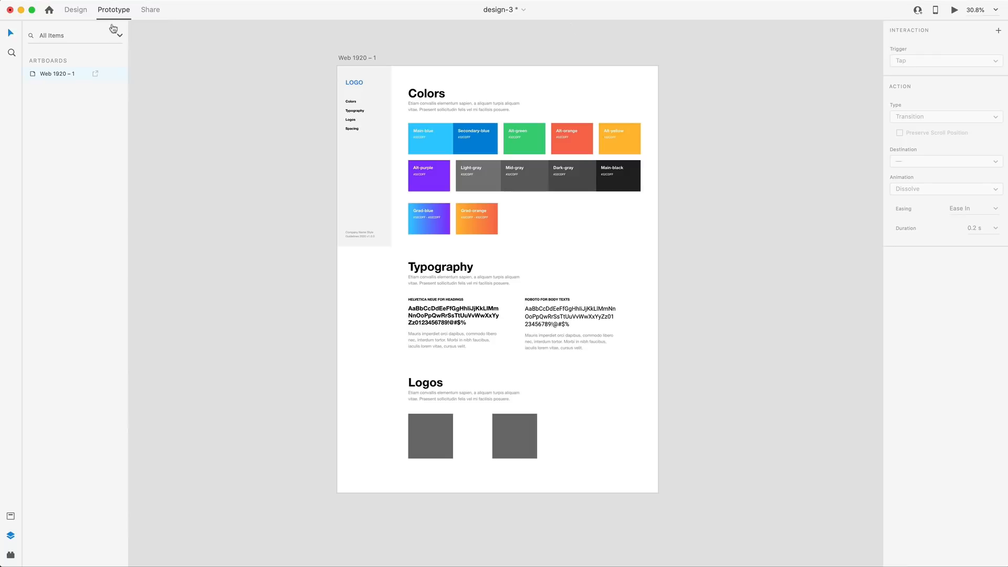
Open the prototype's sharing settings and choose Design Review as the link's view setting
{"action": "left_click", "coordinate": [151, 11]}
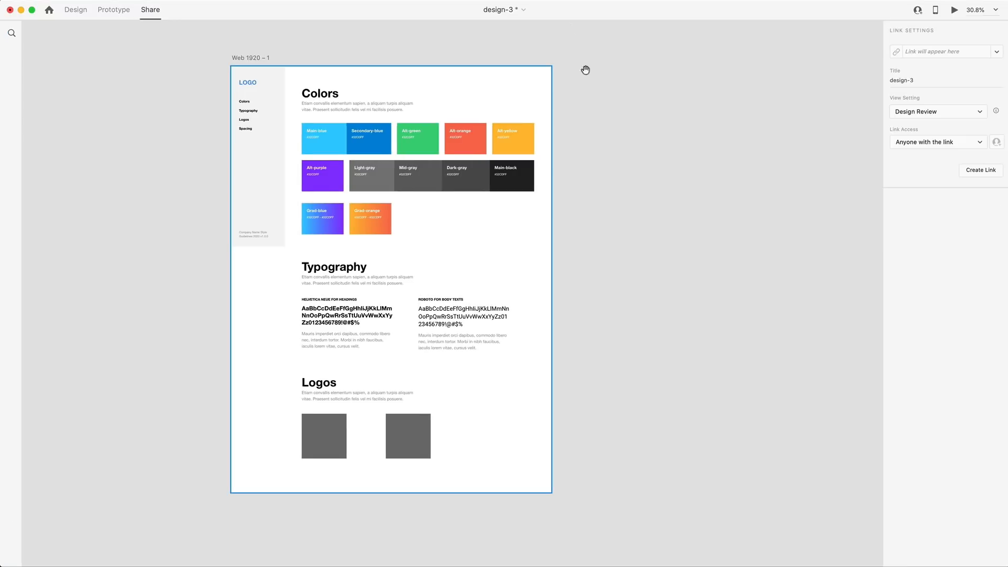
{"action": "left_click", "coordinate": [980, 112]}
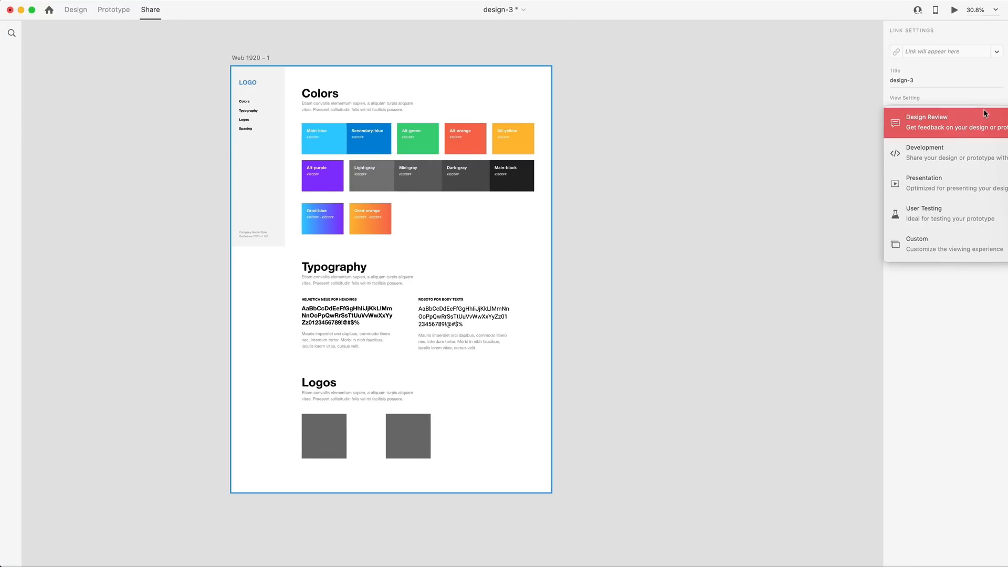
{"action": "left_click", "coordinate": [959, 122]}
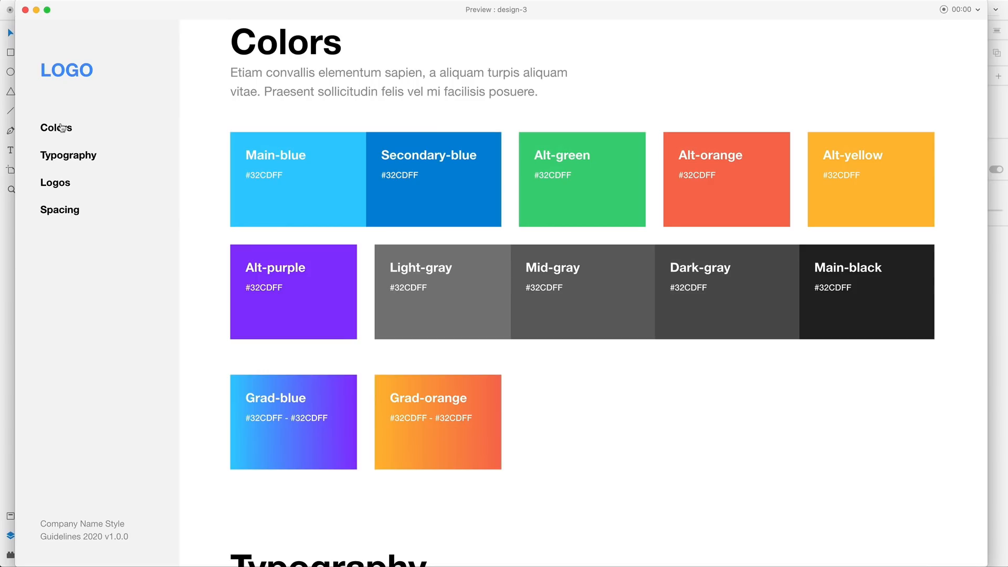
Preview the finished prototype, test a sidebar link and check the fixed sidebar while scrolling from Colors to Typography
{"action": "key", "text": "super+Return"}
{"action": "left_click", "coordinate": [74, 152]}
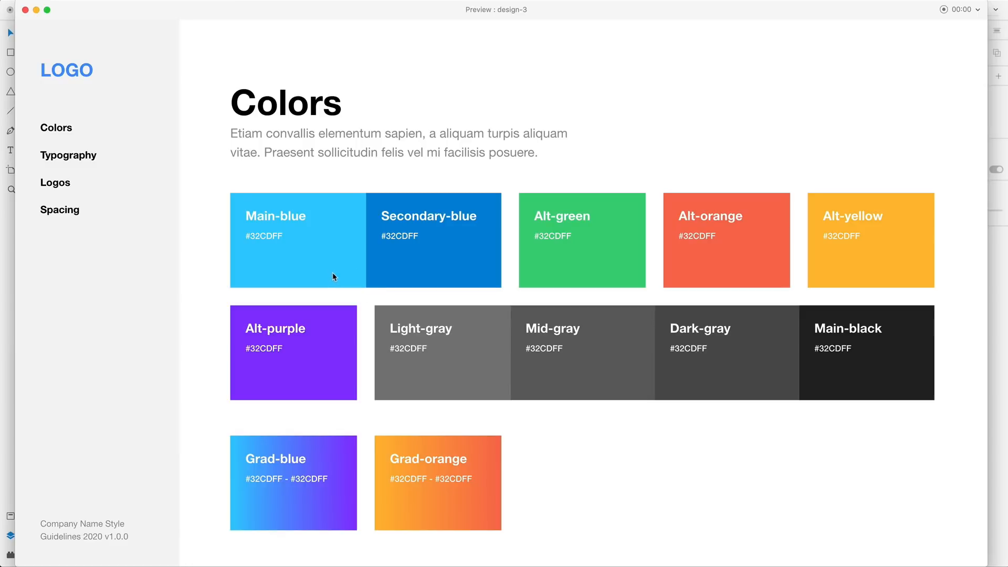
{"action": "scroll", "coordinate": [569, 429], "scroll_direction": "down", "scroll_amount": 1}
{"action": "scroll", "coordinate": [578, 420], "scroll_direction": "down", "scroll_amount": 10}
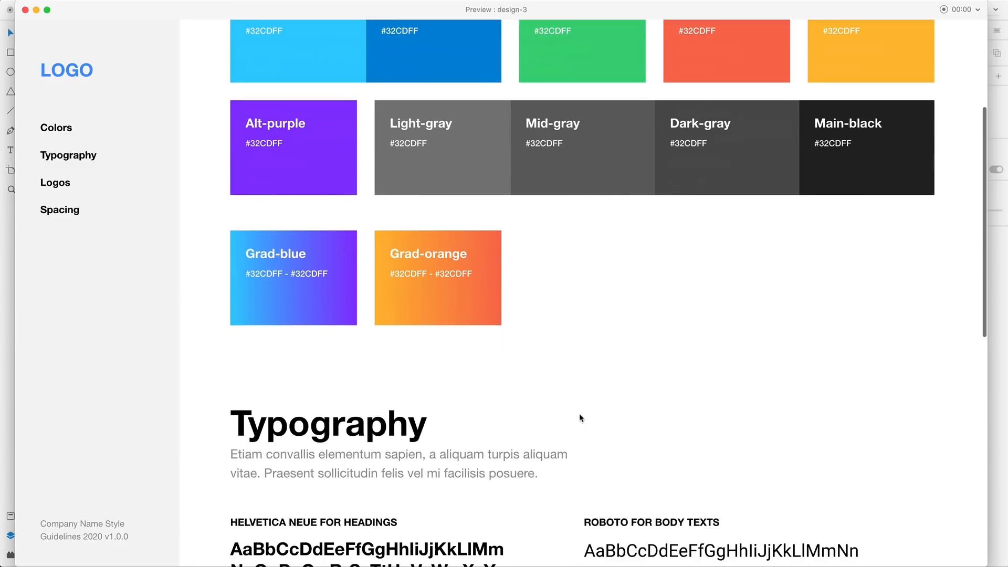